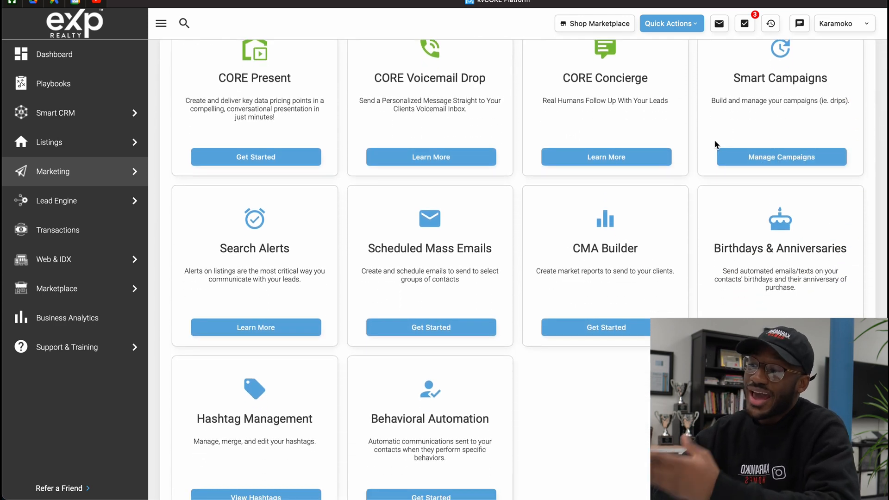
Open the Smart Campaigns page of the marketing area
mouse_move(44, 169)
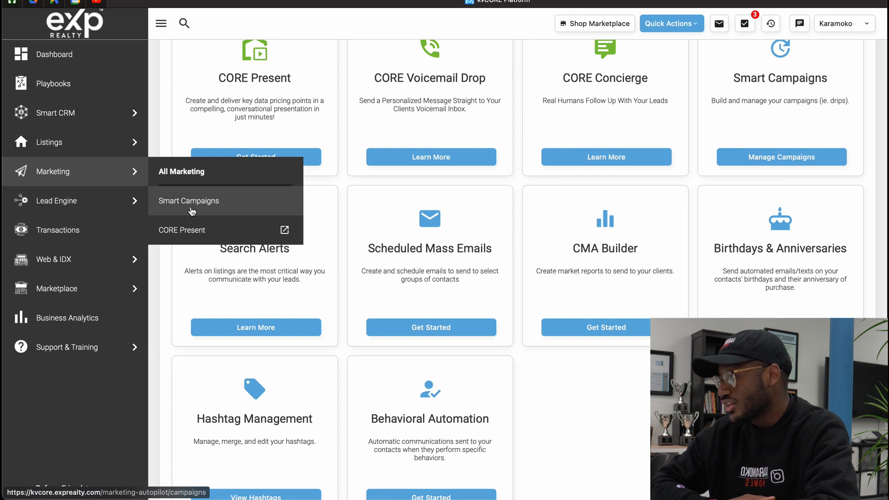
click(217, 205)
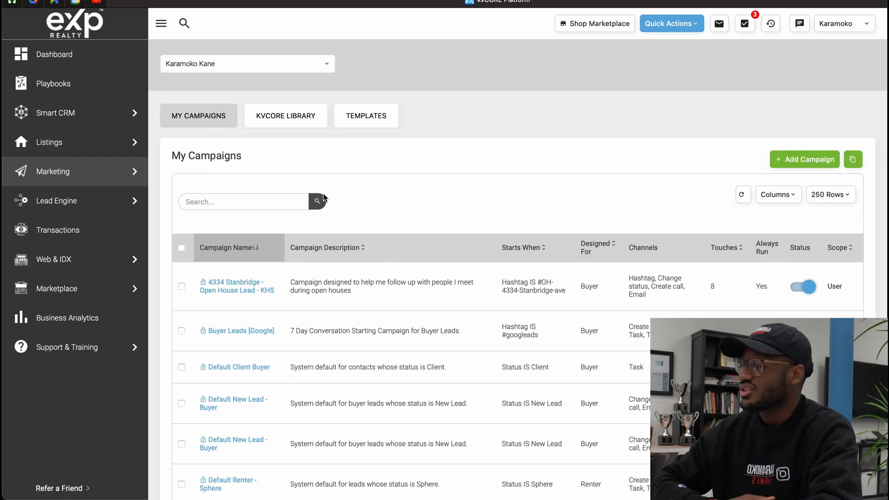
click(160, 23)
mouse_move(50, 130)
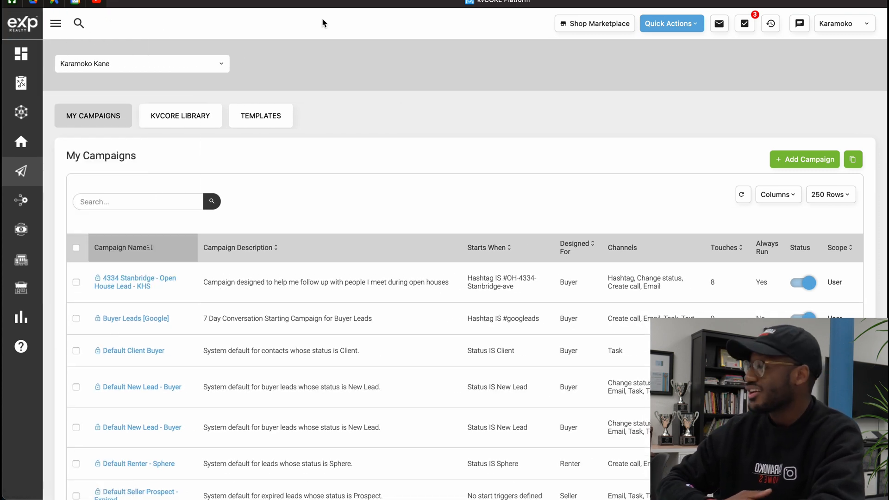
click(55, 30)
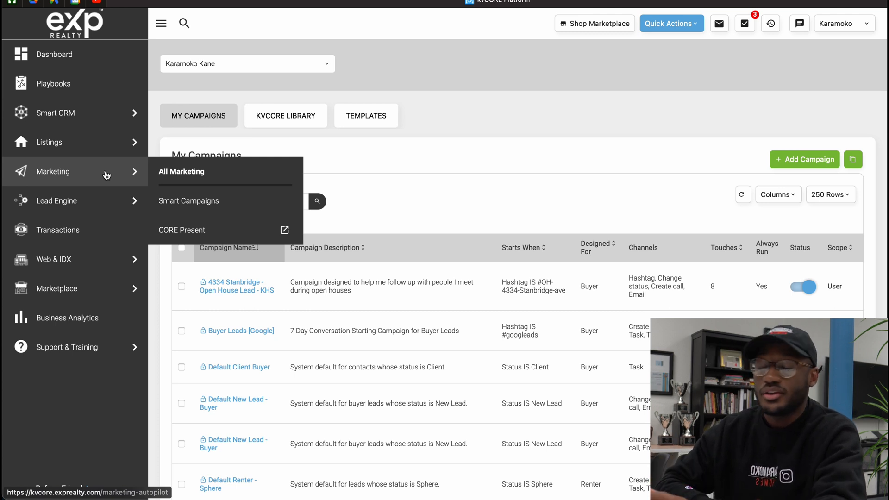
click(205, 200)
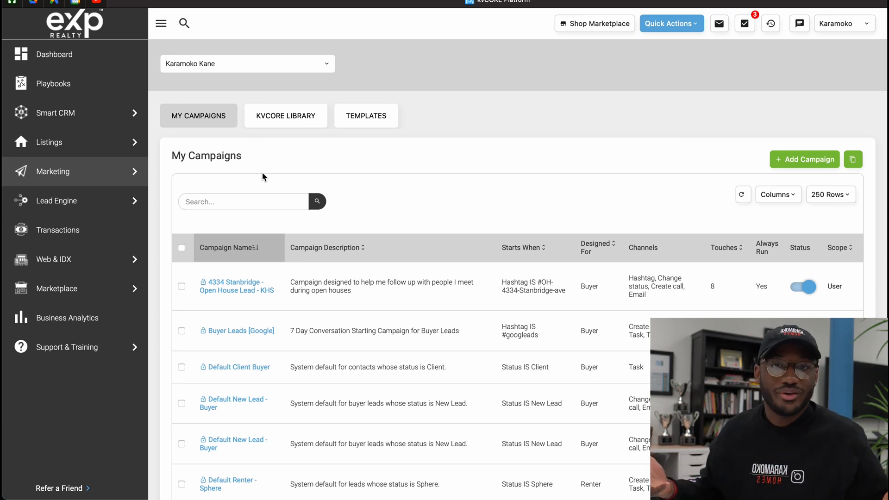
Browse the ready-made campaigns in the kvCORE Library, comparing their names, descriptions, start triggers and channels
click(294, 120)
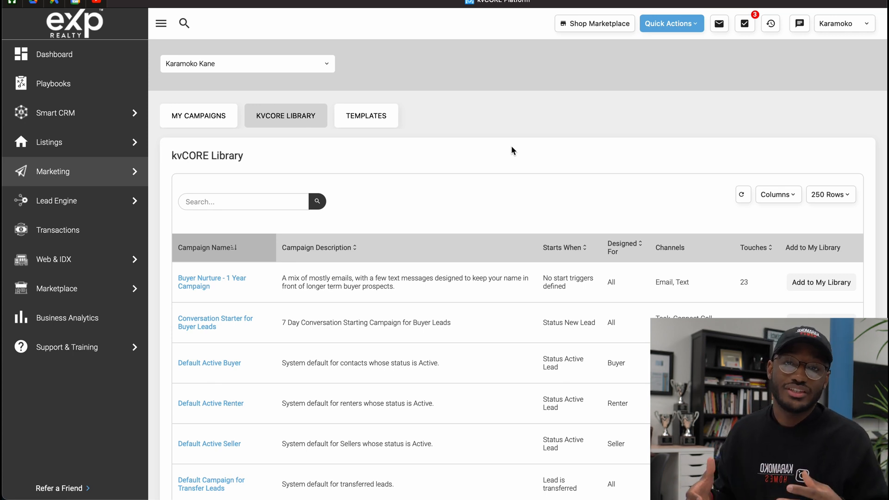
scroll(539, 227, down, 3)
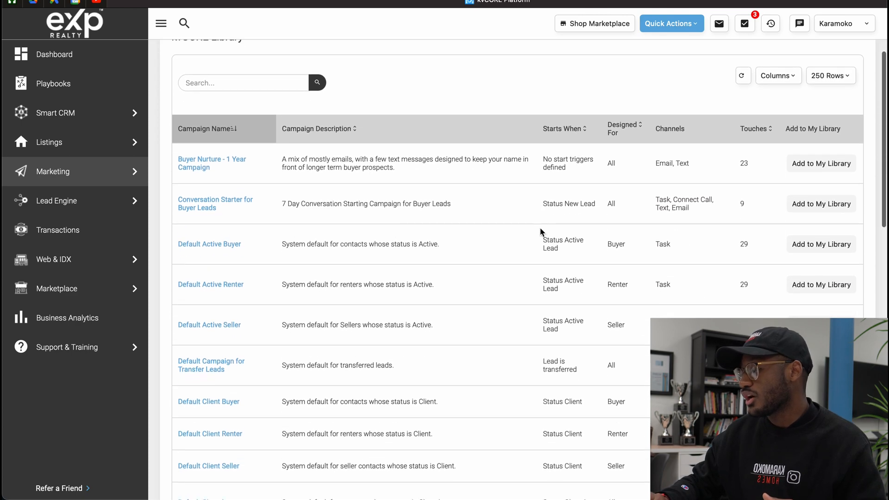
scroll(540, 227, down, 2)
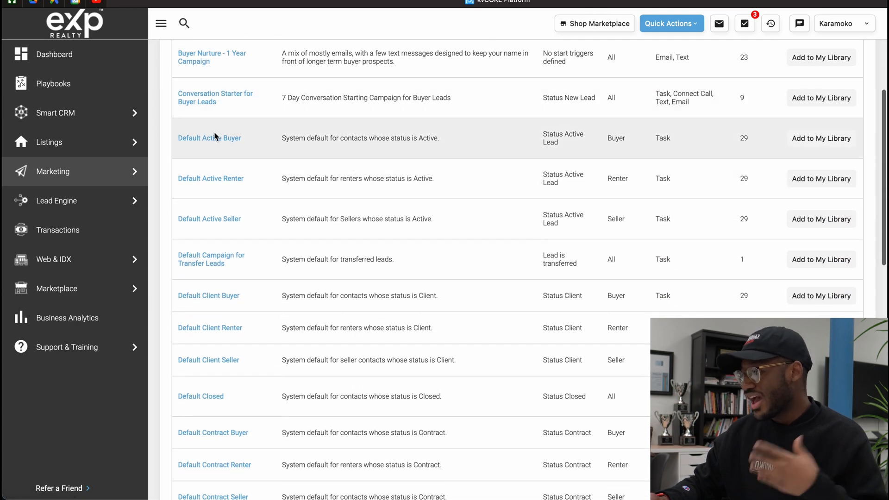
scroll(237, 215, down, 10)
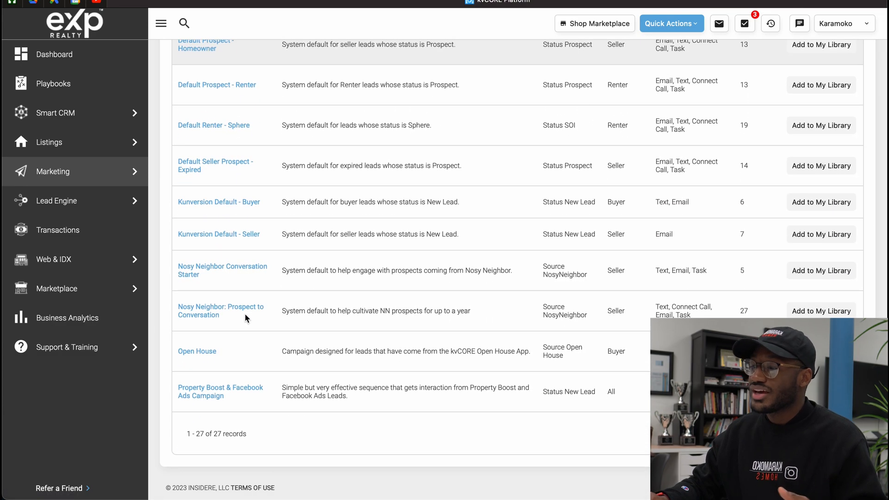
scroll(245, 318, up, 10)
scroll(246, 318, up, 5)
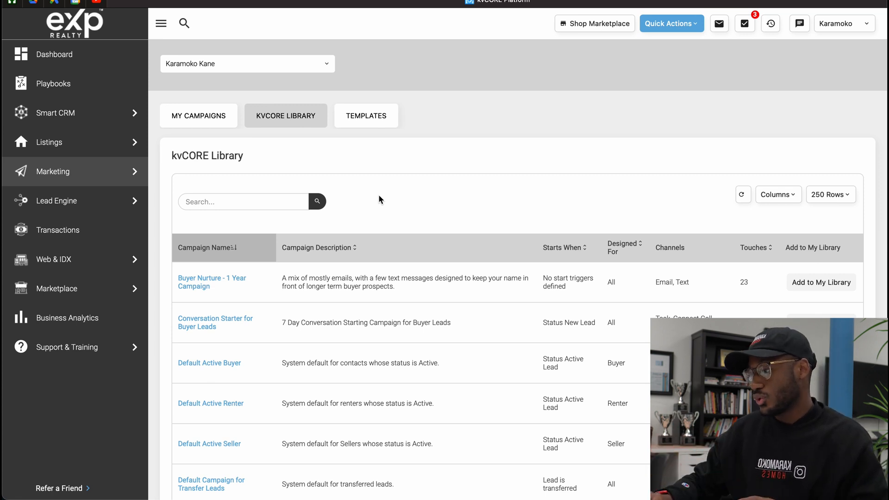
scroll(379, 199, down, 5)
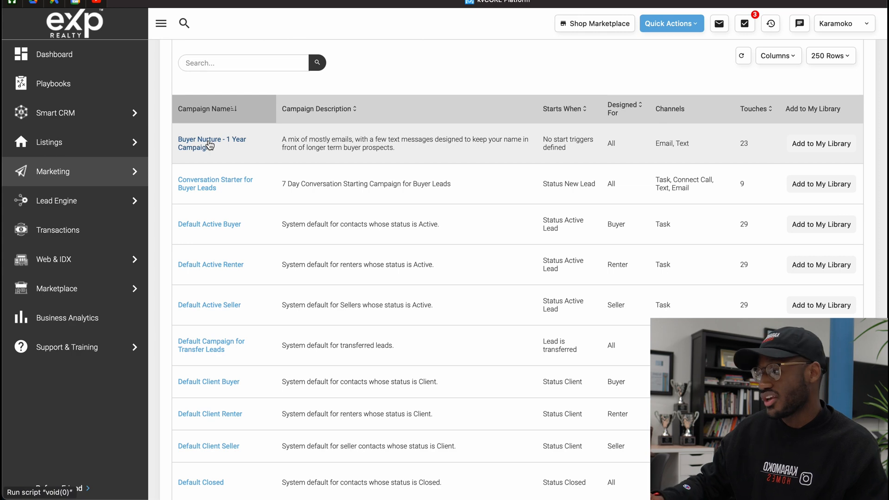
scroll(210, 145, up, 3)
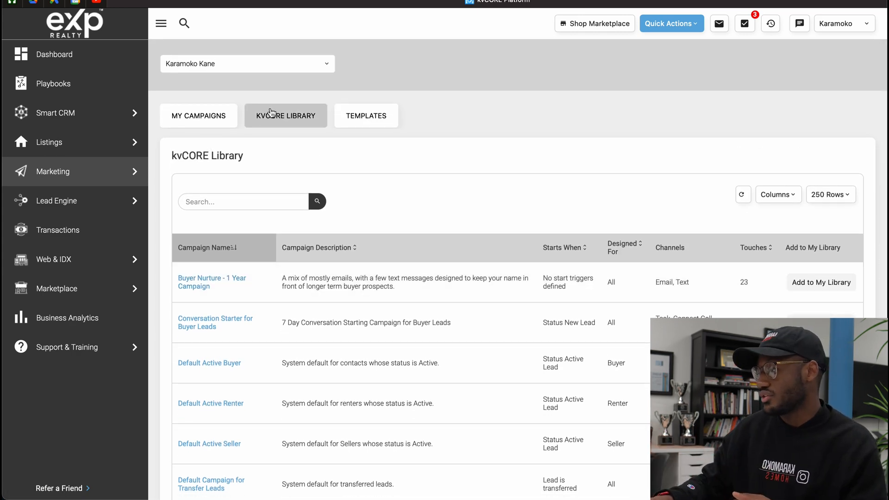
Add the "Buyer Nurture - 1 Year Campaign" from the kvCORE Library to the personal library
scroll(201, 163, down, 3)
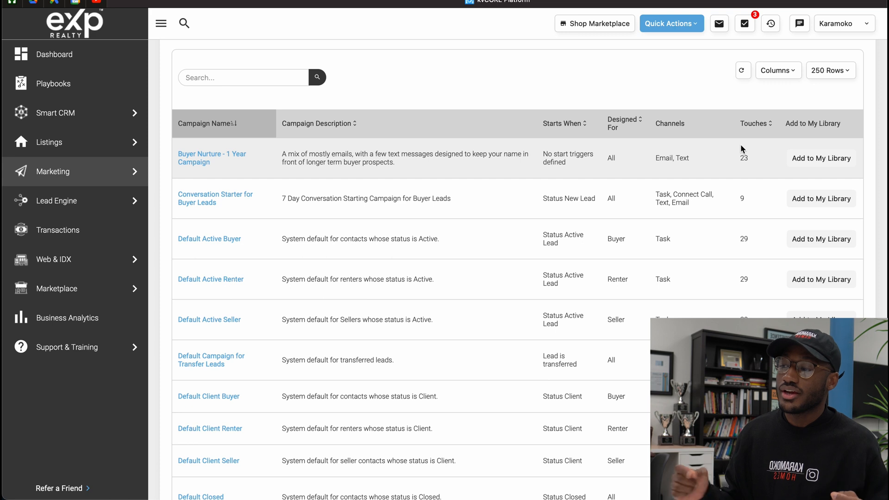
click(804, 160)
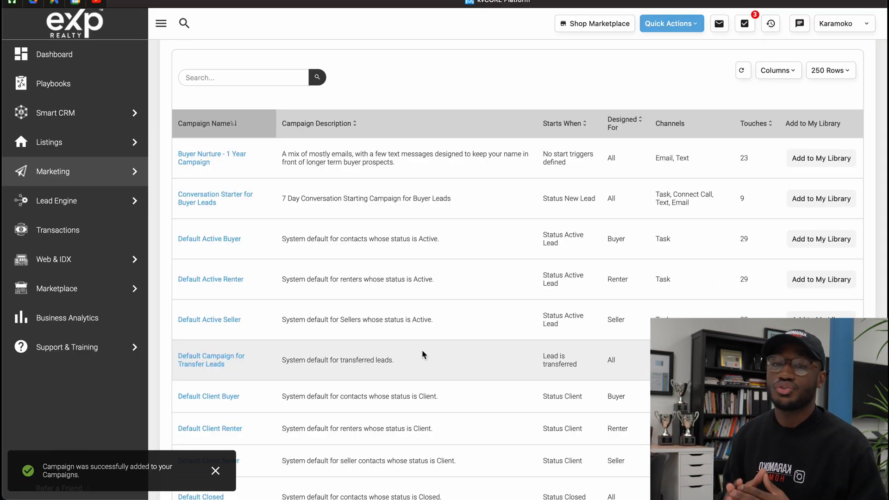
scroll(422, 355, up, 3)
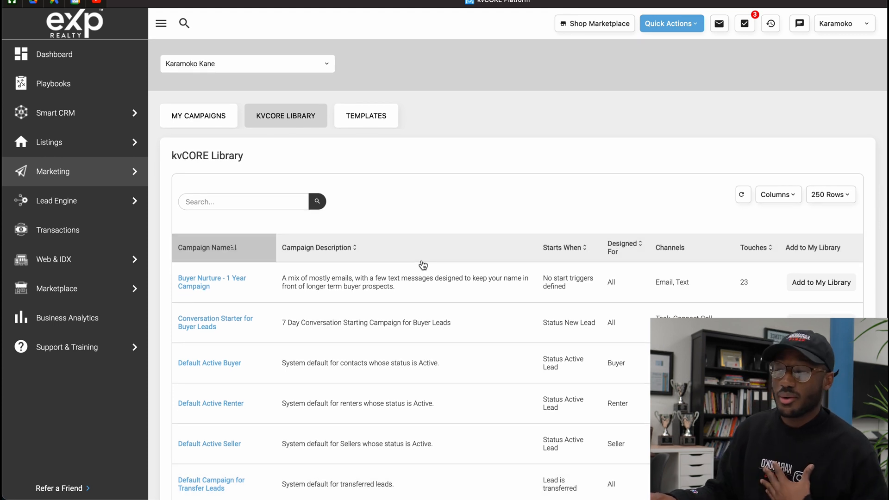
Show My Campaigns and check the list for the newly added buyer nurture campaign
click(183, 115)
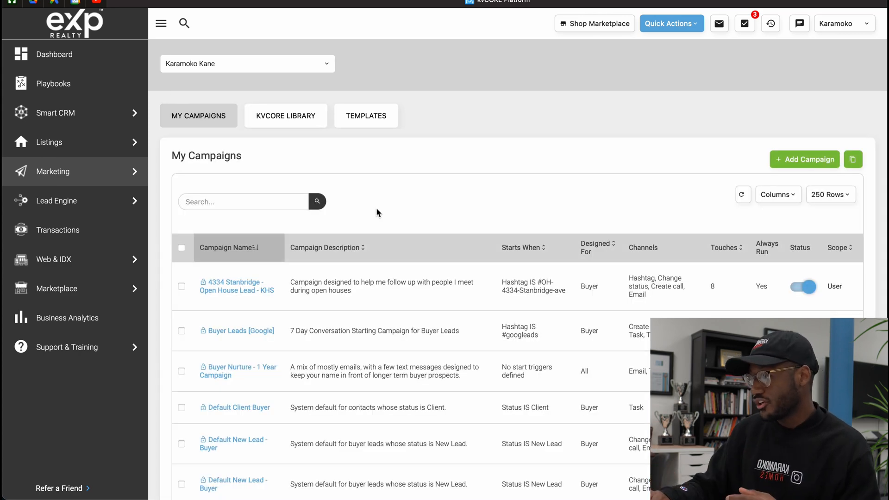
scroll(377, 212, down, 10)
scroll(376, 208, up, 8)
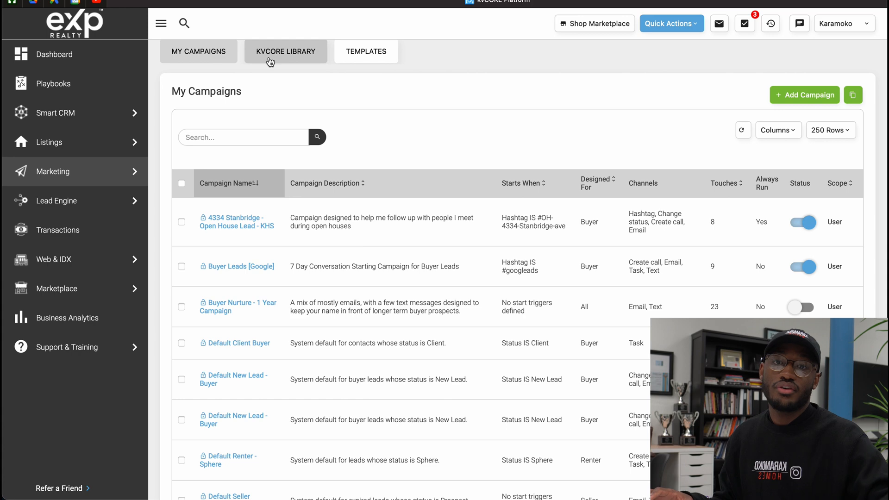
Go back to the kvCORE Library and look over the campaigns available to add
click(269, 60)
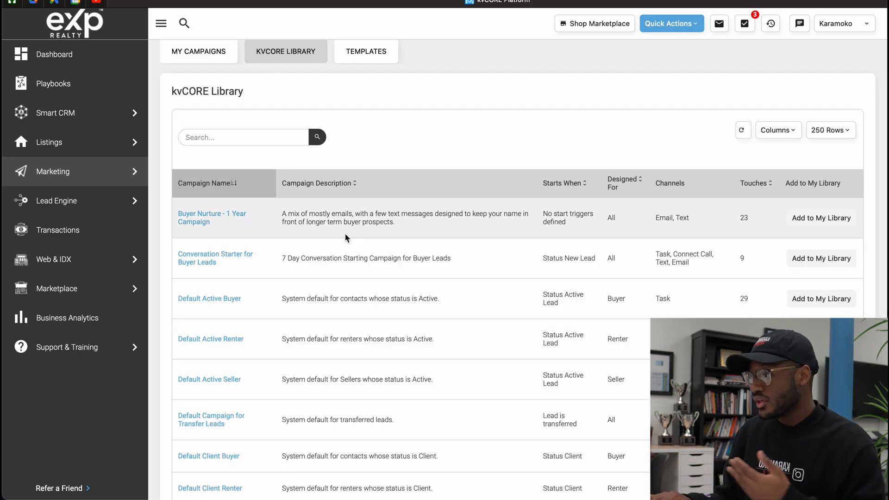
scroll(346, 226, down, 3)
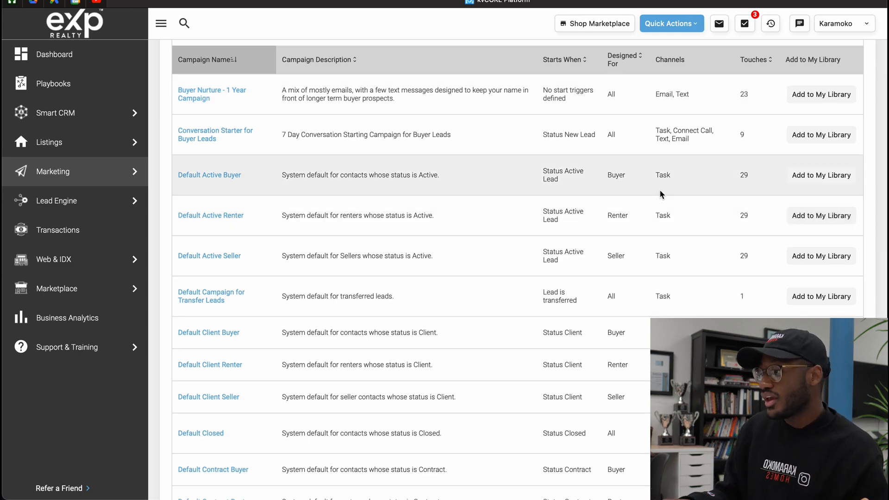
scroll(637, 192, up, 5)
Open the "Buyer Nurture - 1 Year Campaign" from My Campaigns
click(180, 117)
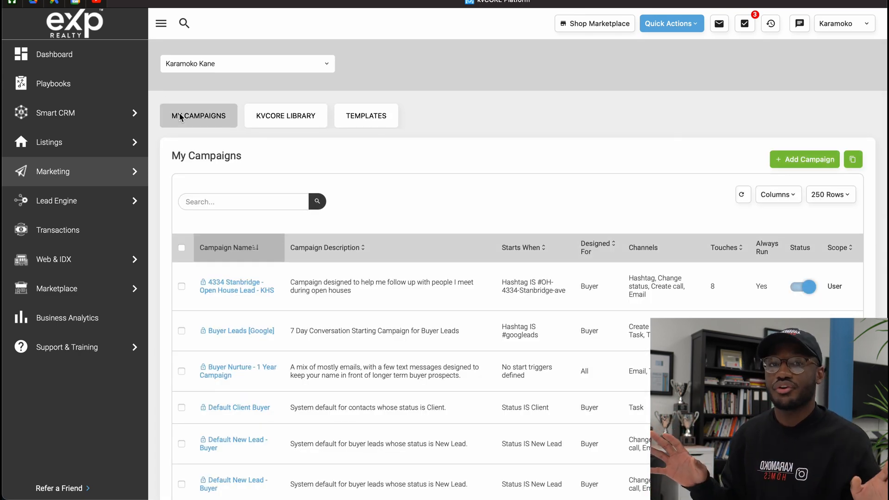
scroll(180, 117, down, 5)
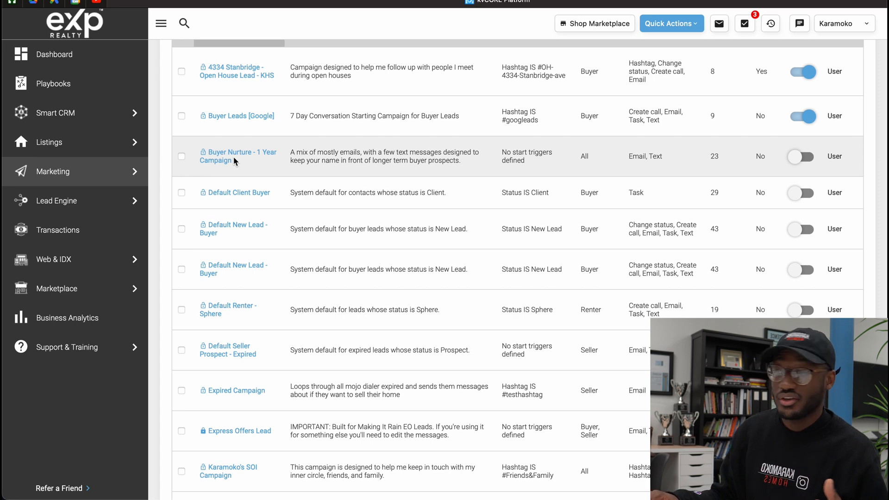
click(218, 155)
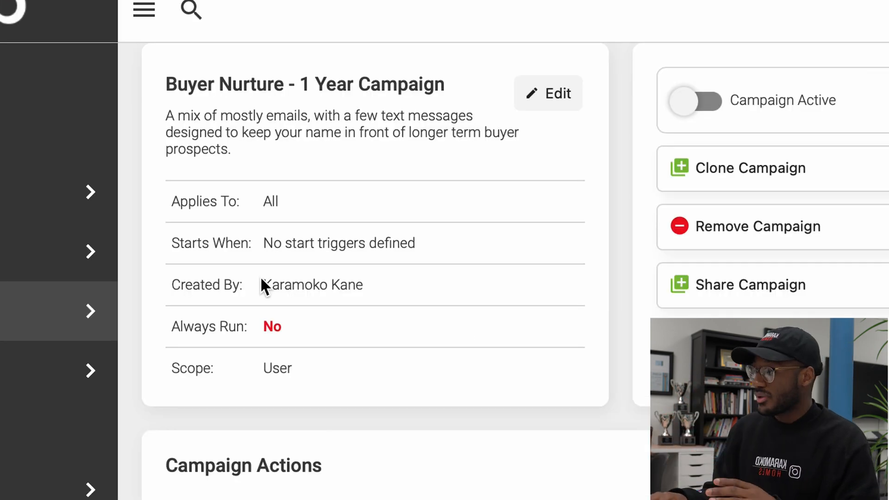
Examine the campaign's details, history and the schedule of its campaign actions
scroll(218, 155, up, 1)
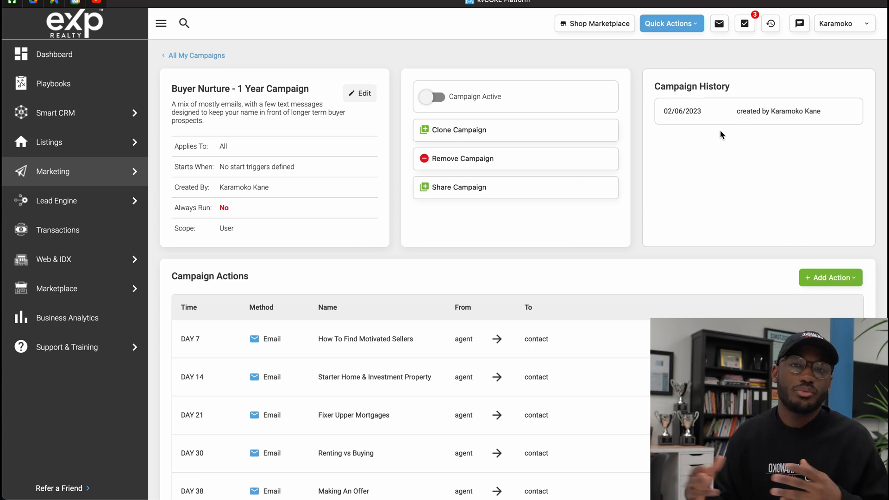
scroll(568, 275, down, 4)
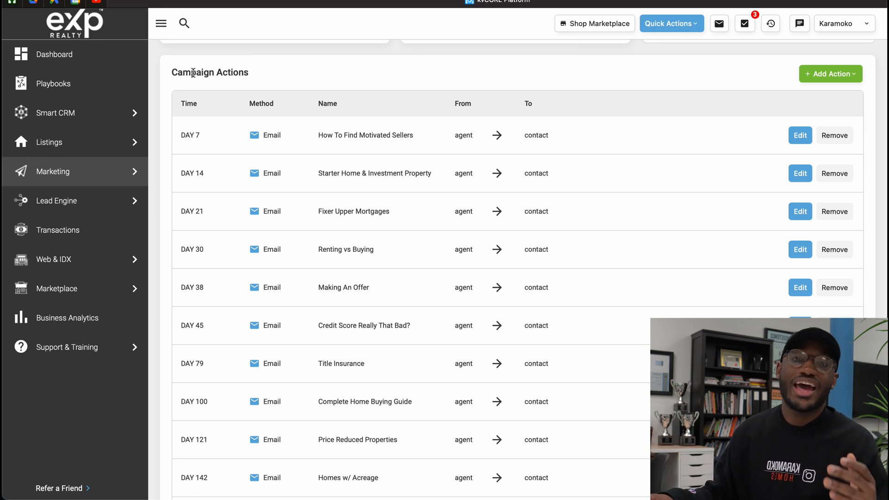
scroll(192, 72, down, 1)
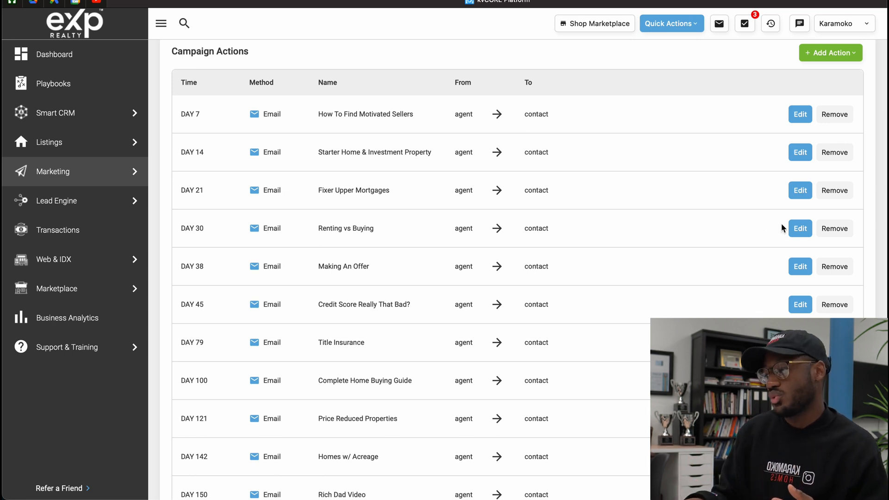
scroll(726, 123, up, 4)
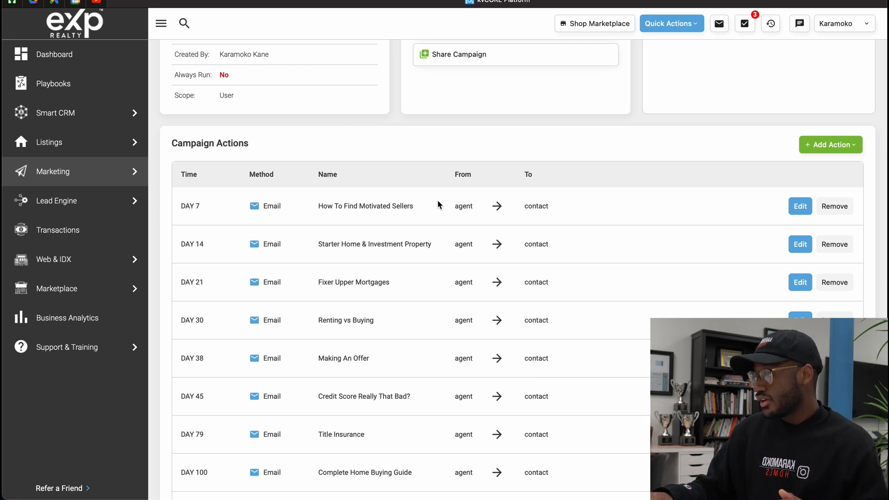
scroll(438, 205, down, 4)
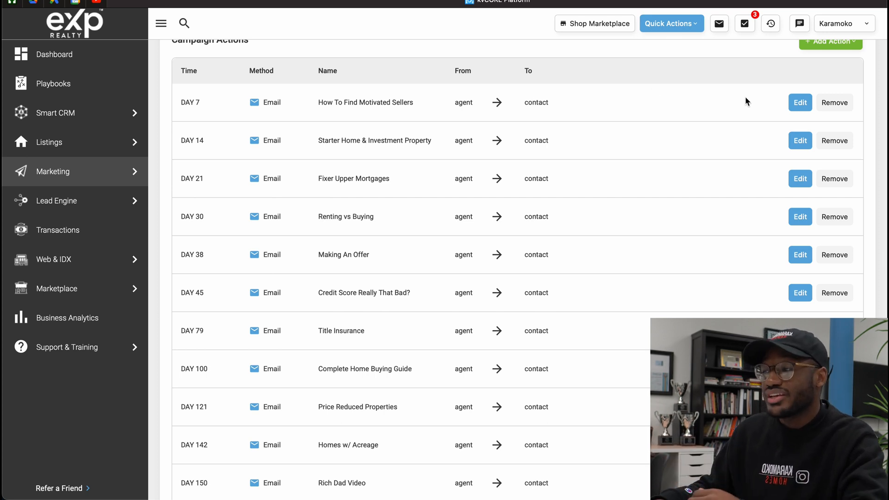
Open the Day 7 email action "How To Find Motivated Sellers" for editing and review its template, subject, body and action settings
click(797, 104)
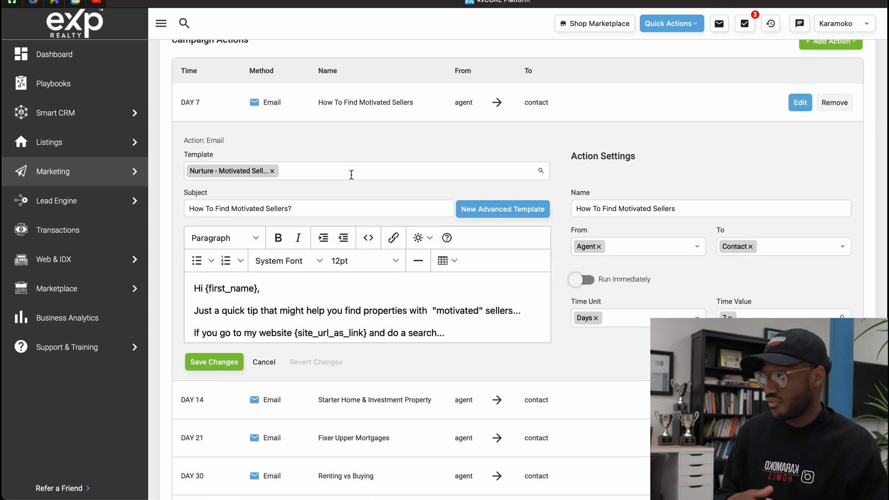
scroll(351, 175, down, 2)
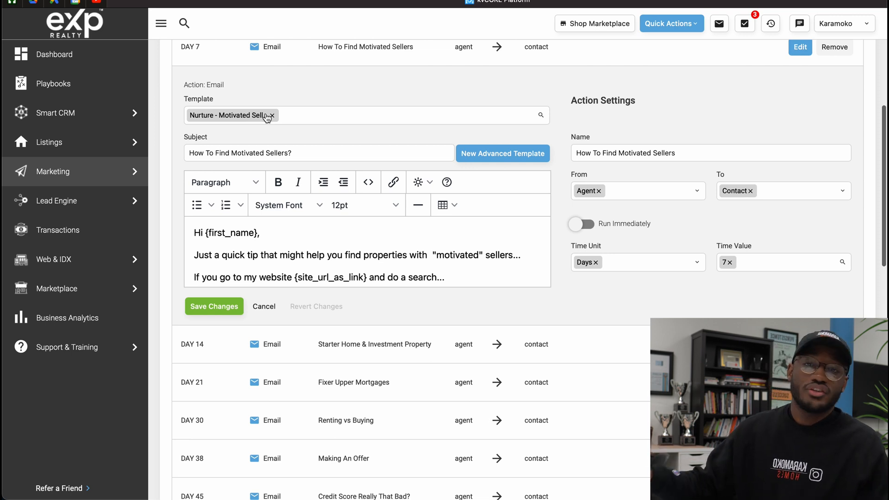
scroll(266, 117, down, 3)
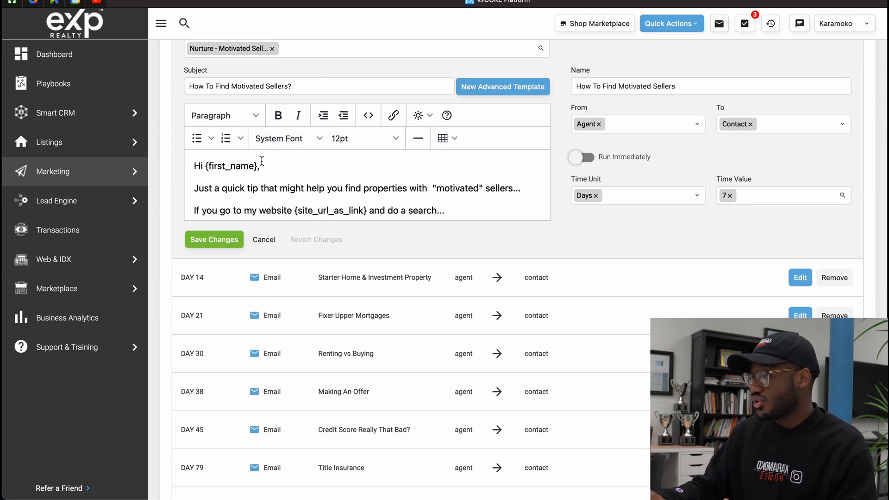
scroll(261, 160, down, 1)
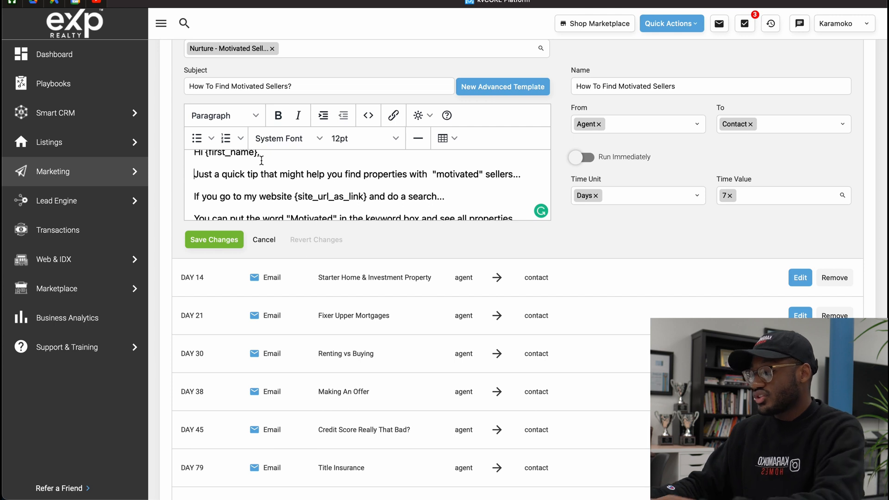
Try out editing the Day 7 email body by entering a few test characters and deleting them again
text(hiih)
key(BackSpace)
key(BackSpace)
key(BackSpace)
key(BackSpace)
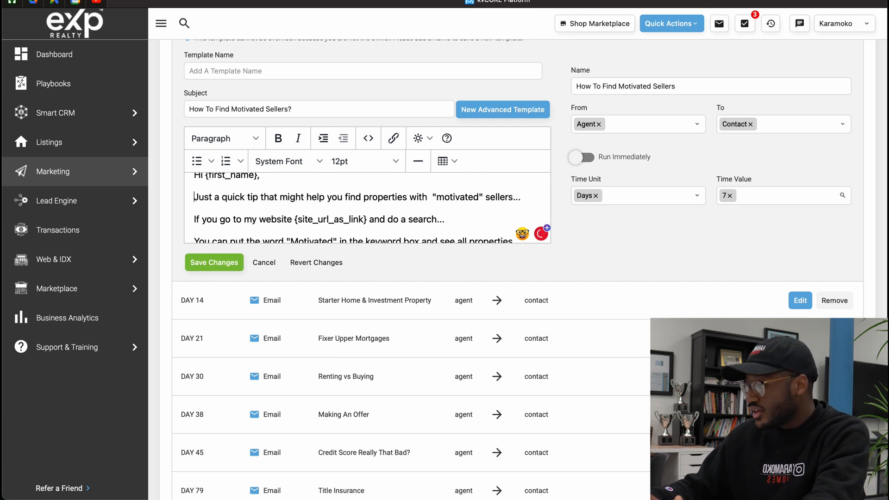
Read through the Day 7 email's template name notice and message body
scroll(584, 230, up, 1)
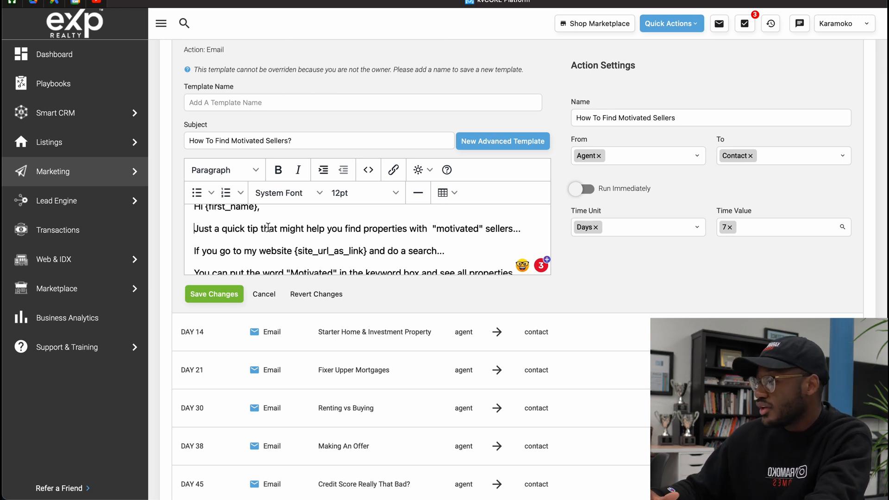
scroll(268, 227, down, 1)
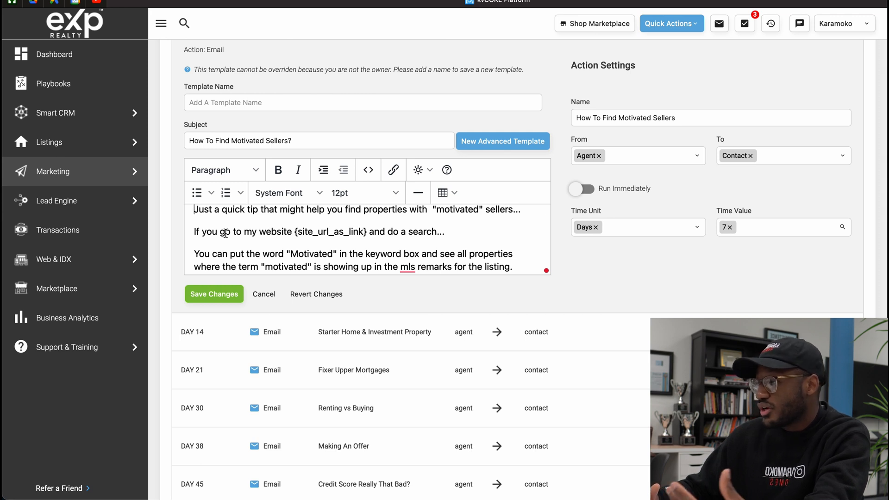
scroll(224, 233, down, 1)
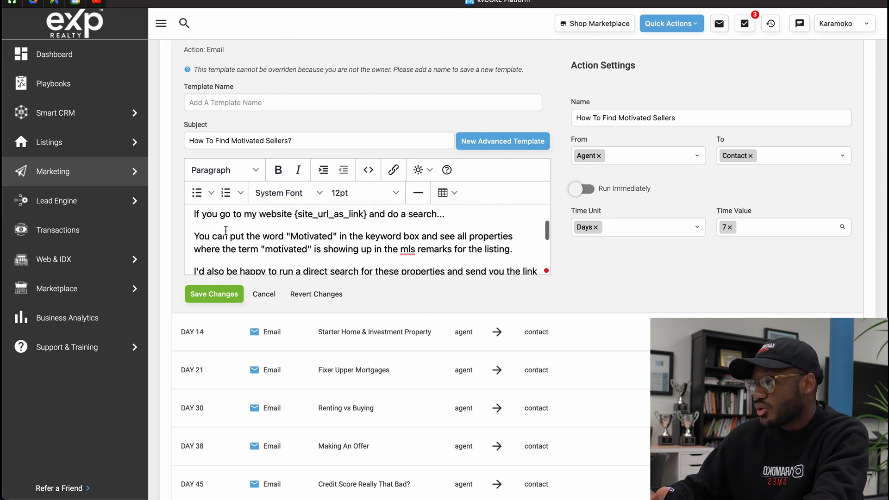
Read the rest of the Day 7 email body and review its name, sender, recipient and run settings
scroll(225, 230, down, 2)
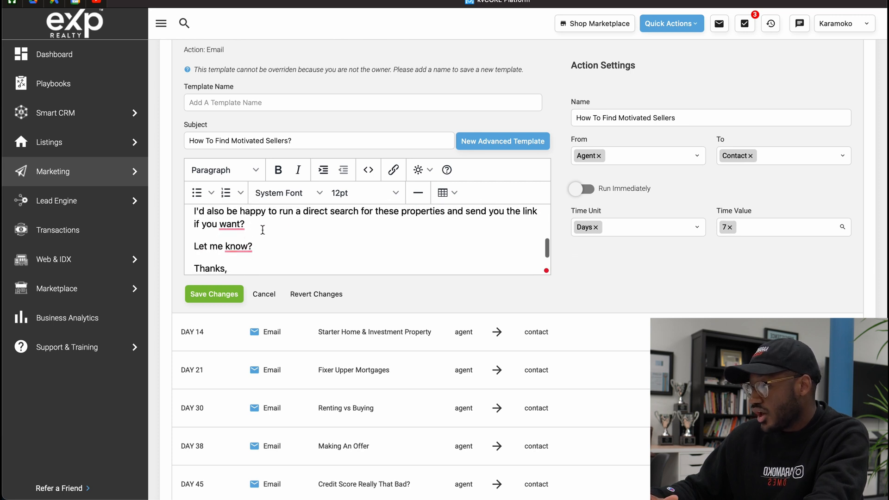
scroll(361, 218, down, 3)
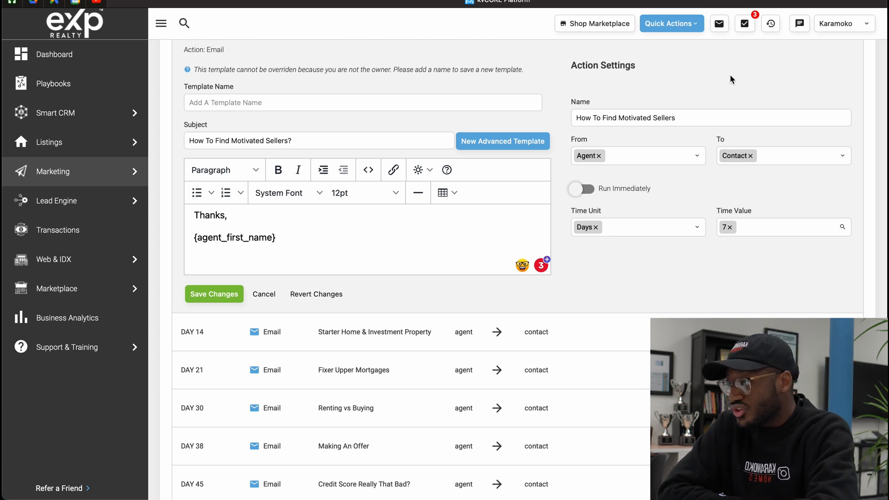
drag(702, 119, 576, 118)
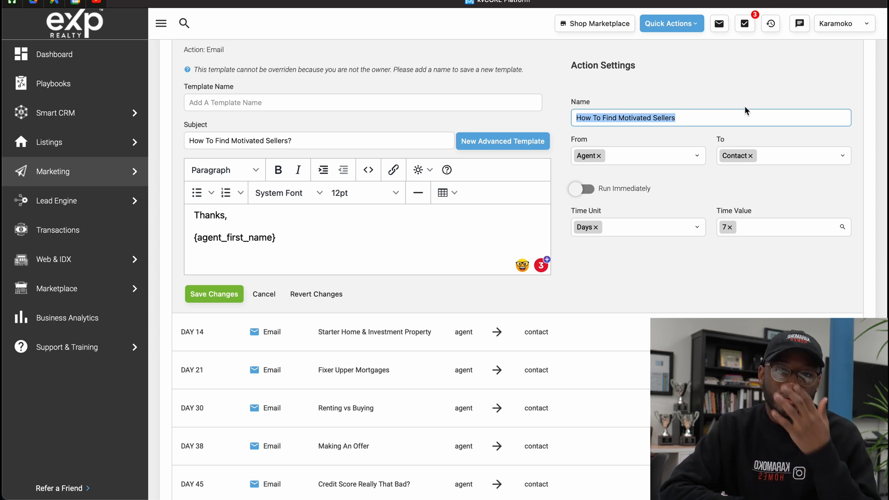
click(689, 118)
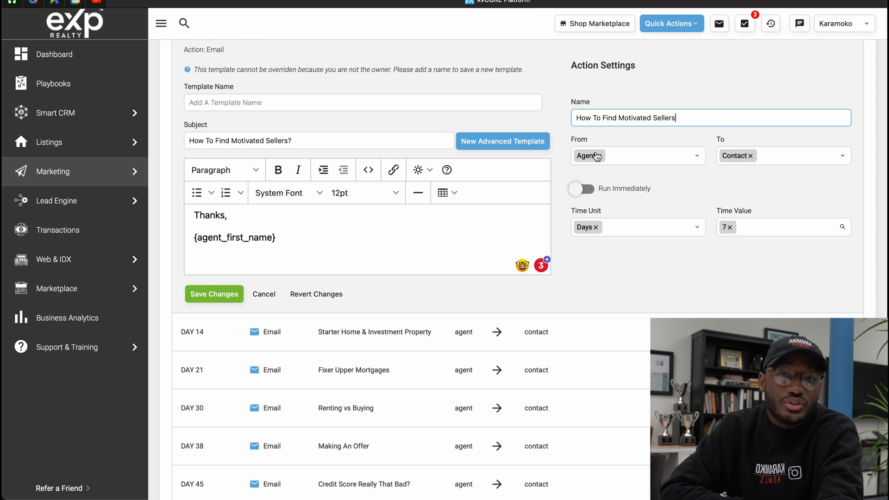
scroll(594, 155, down, 2)
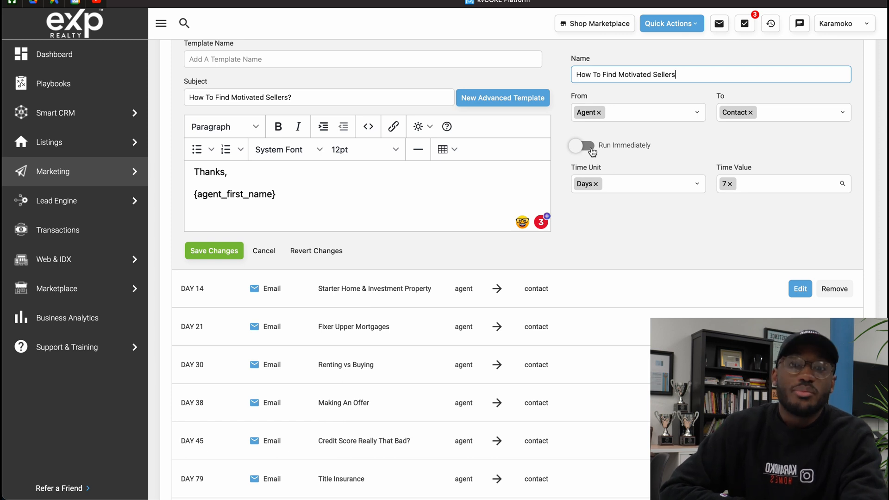
scroll(592, 152, up, 2)
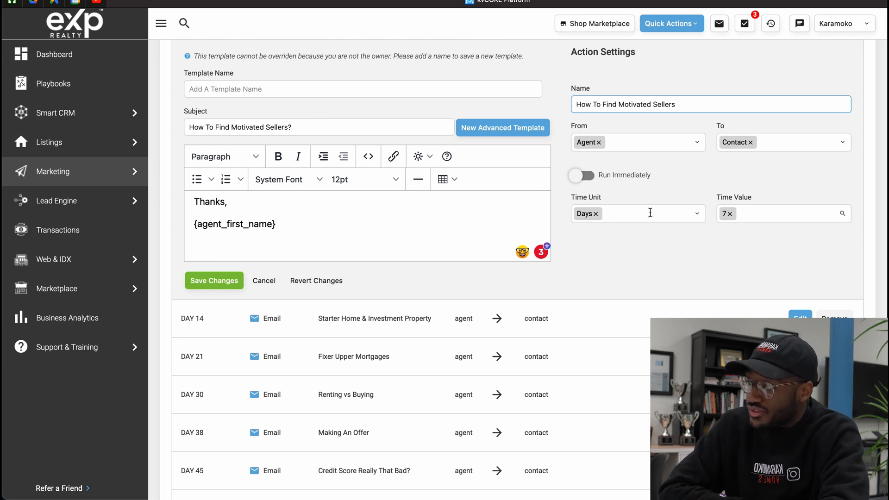
Schedule the "How To Find Motivated Sellers" email with Days as the time unit and 2 as the time value
click(687, 213)
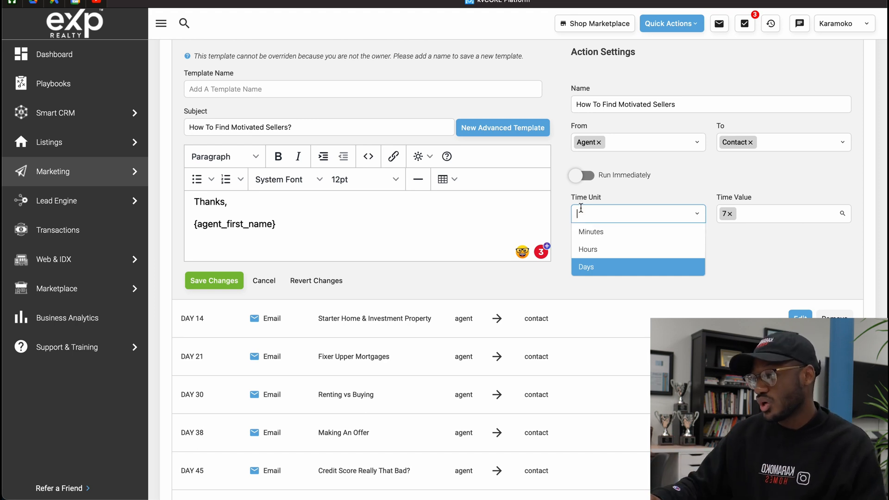
click(597, 269)
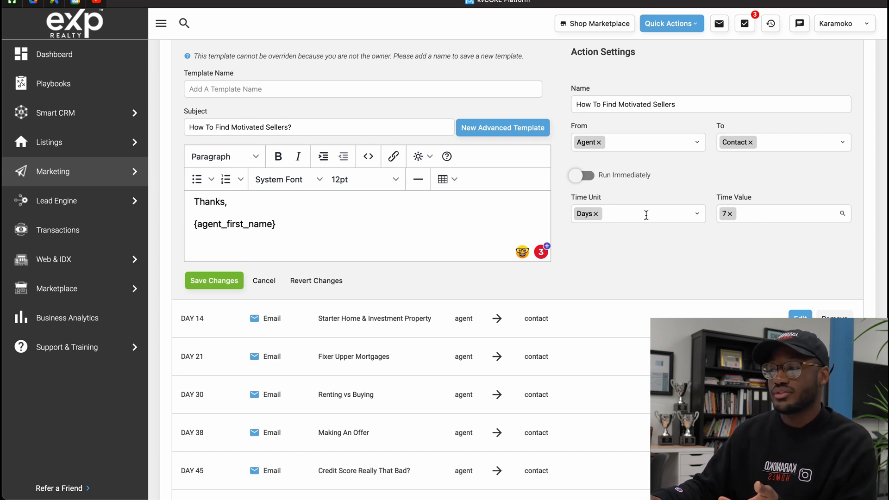
click(776, 215)
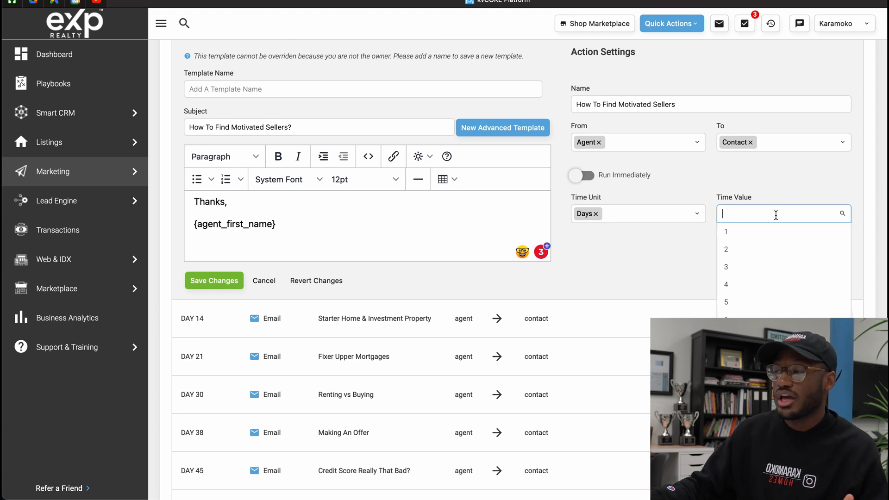
text(2)
click(748, 233)
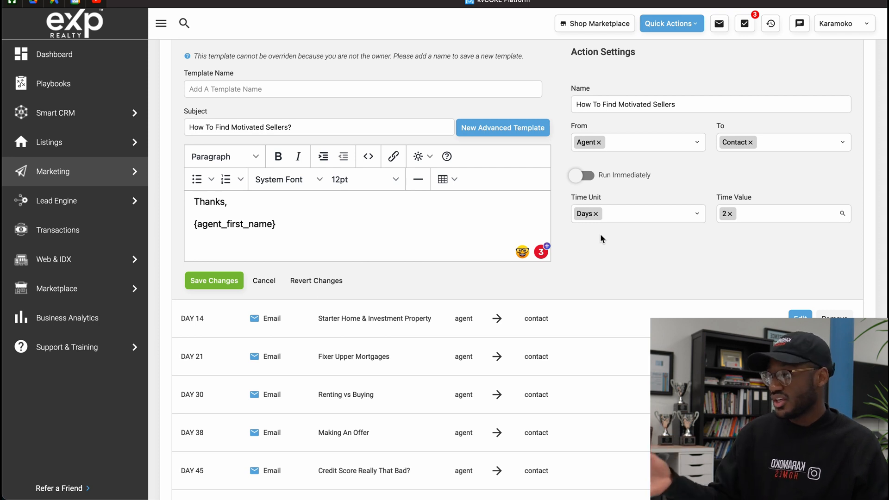
Name the email's template "test" and save the changes to the action
scroll(387, 209, up, 1)
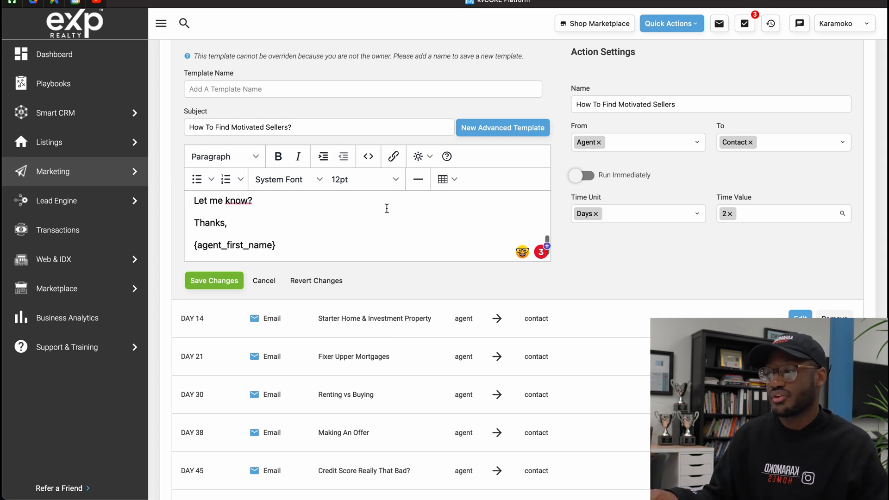
scroll(296, 139, up, 1)
click(206, 125)
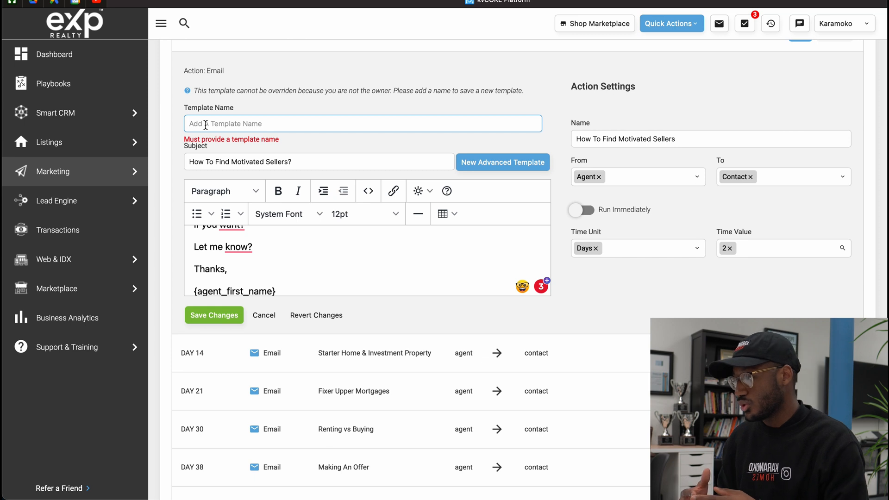
text(test)
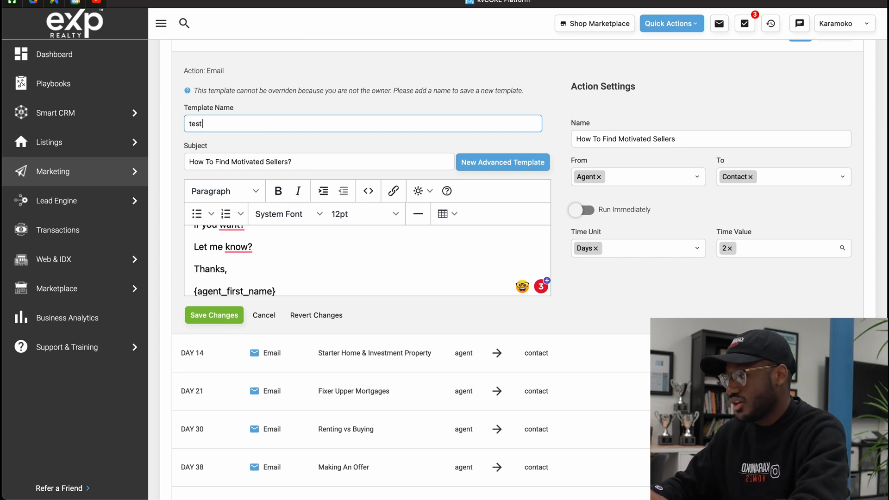
click(222, 314)
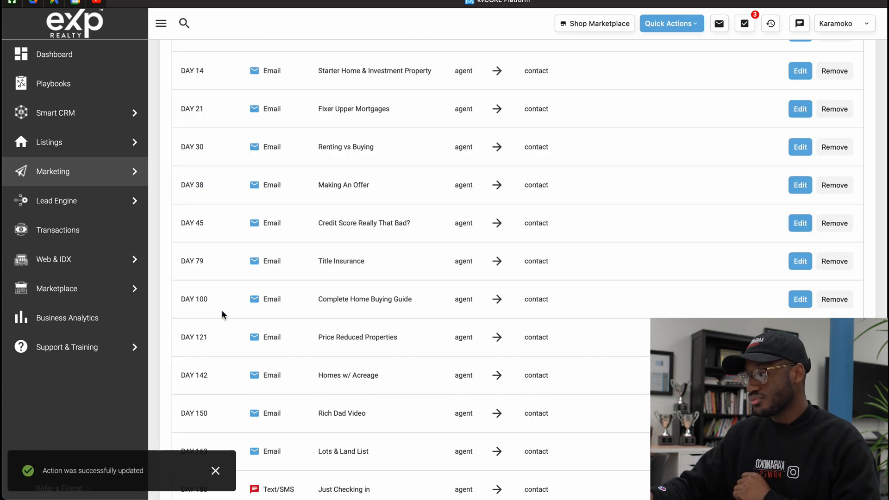
Review the campaign's full schedule of email and text message actions
scroll(221, 310, up, 2)
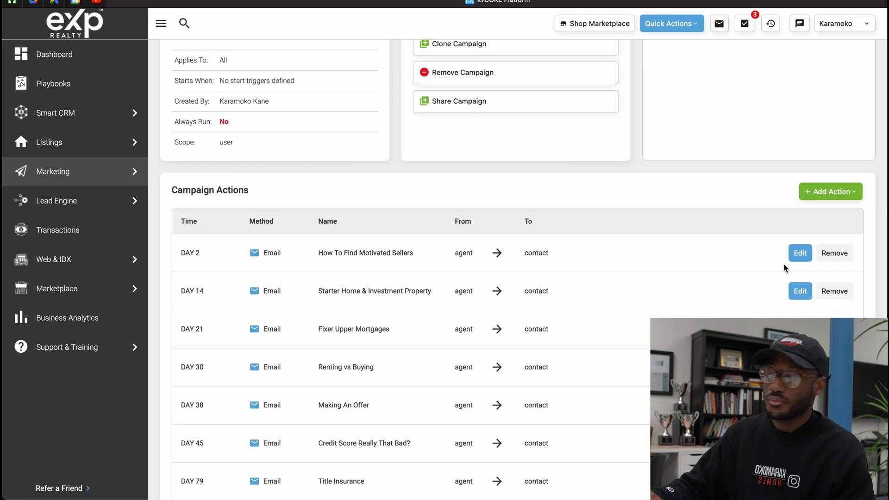
scroll(783, 264, down, 3)
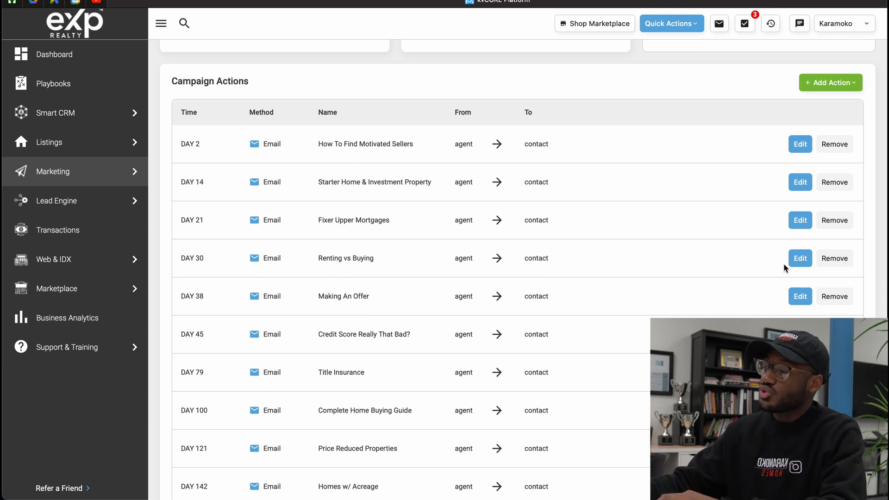
scroll(783, 263, down, 2)
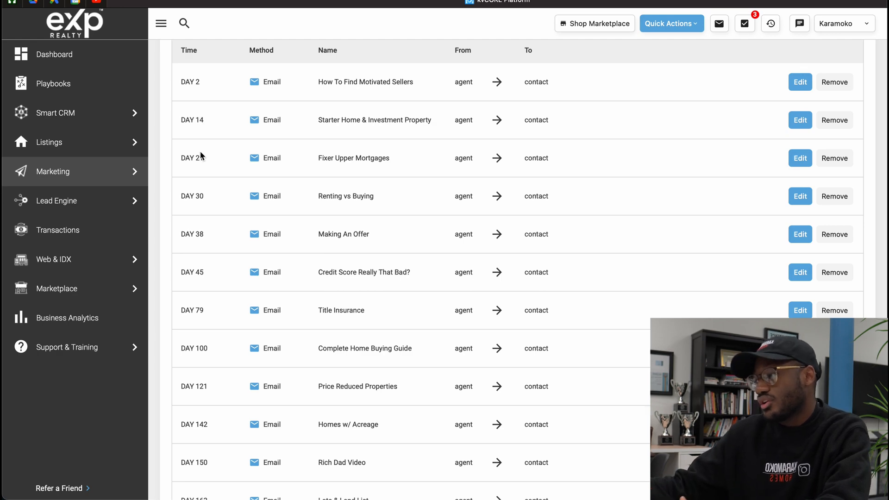
scroll(200, 156, down, 10)
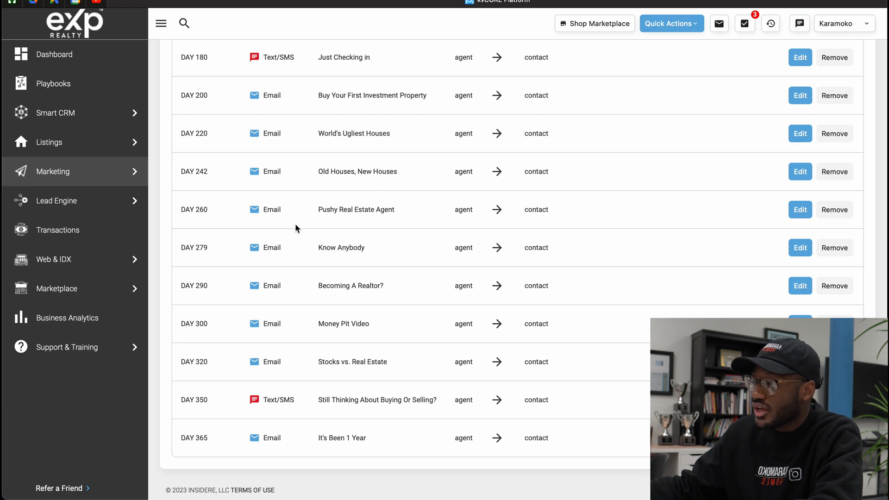
scroll(296, 227, up, 4)
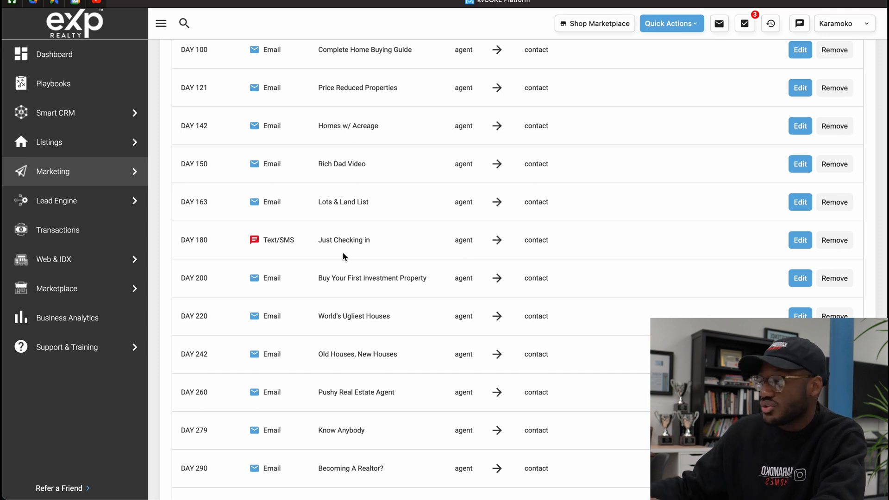
scroll(587, 264, down, 1)
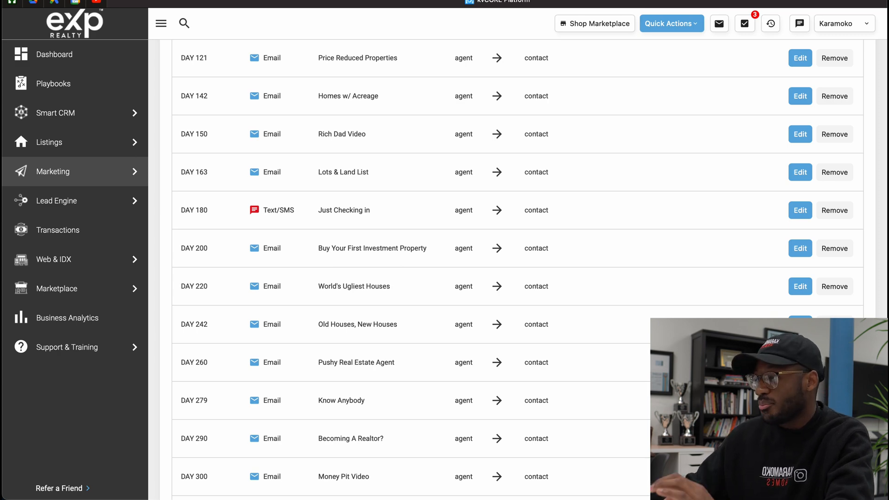
Activate the Buyer Nurture - 1 Year Campaign and confirm that its future actions may run for assigned leads
scroll(509, 269, up, 13)
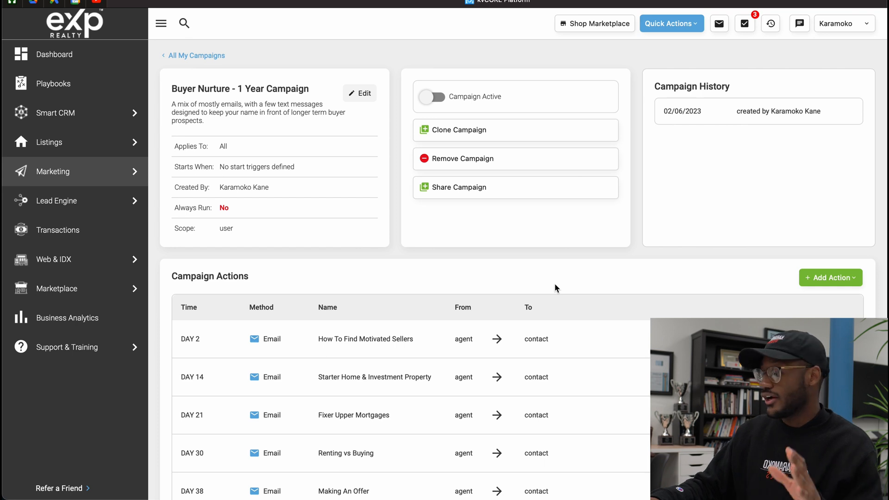
click(428, 98)
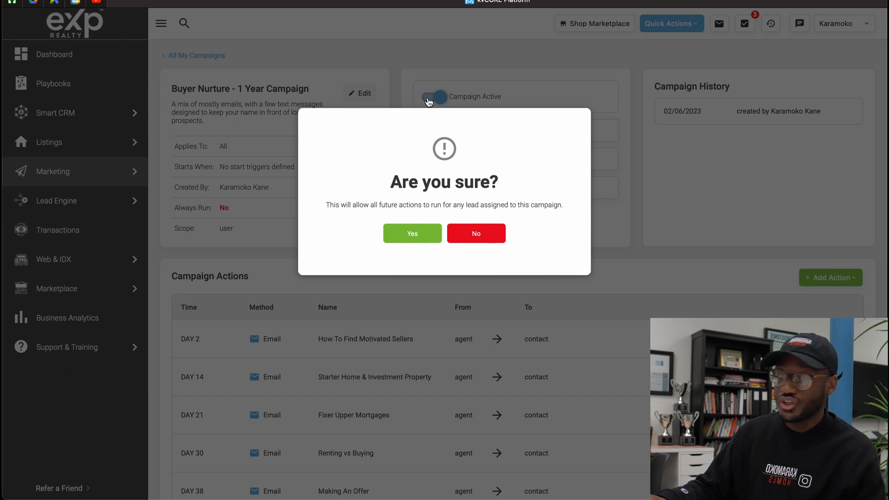
click(412, 234)
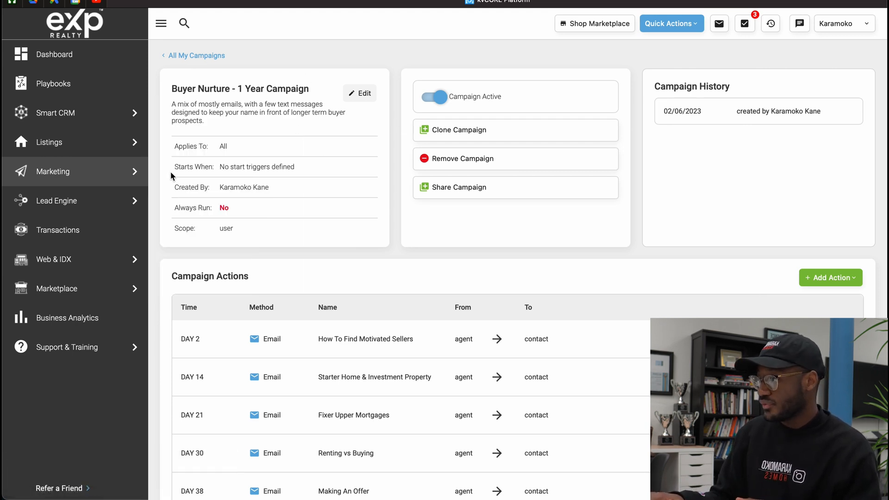
Check the campaign's start condition and open the campaign's settings for editing
drag(185, 166, 229, 167)
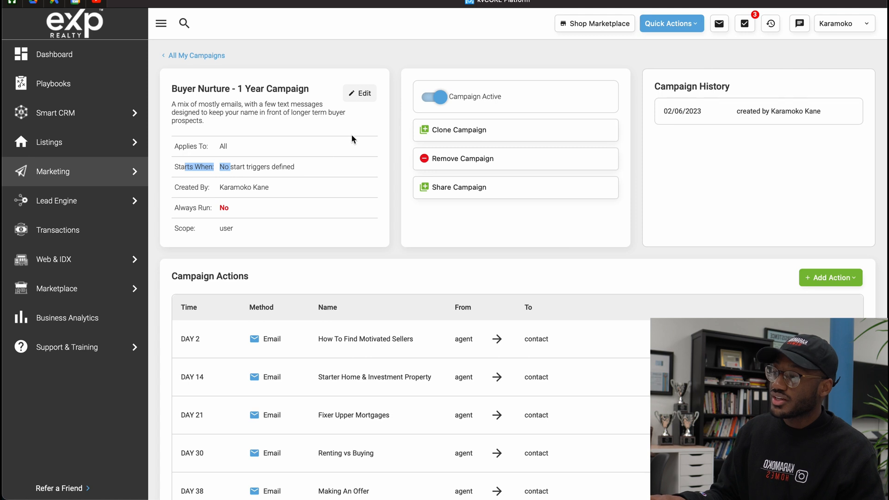
click(372, 96)
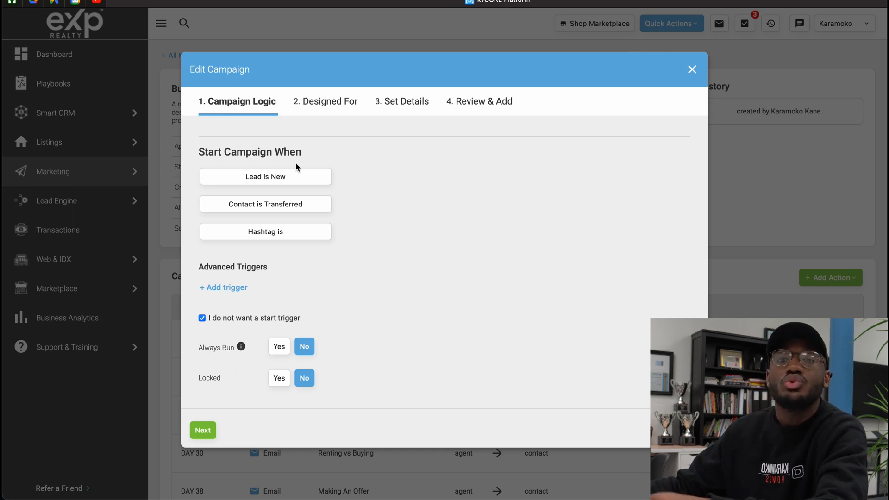
Try out the start conditions Lead is New with the Agent Website source, Contact is Transferred, and Hashtag is
click(326, 171)
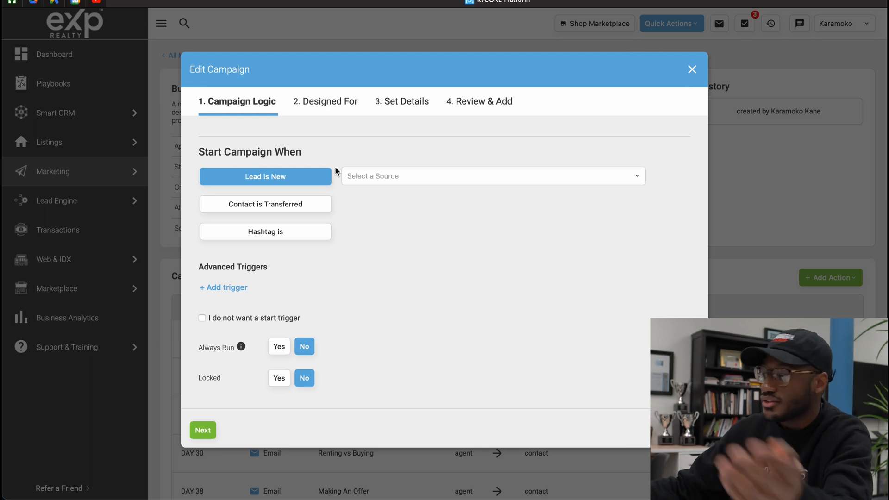
click(388, 181)
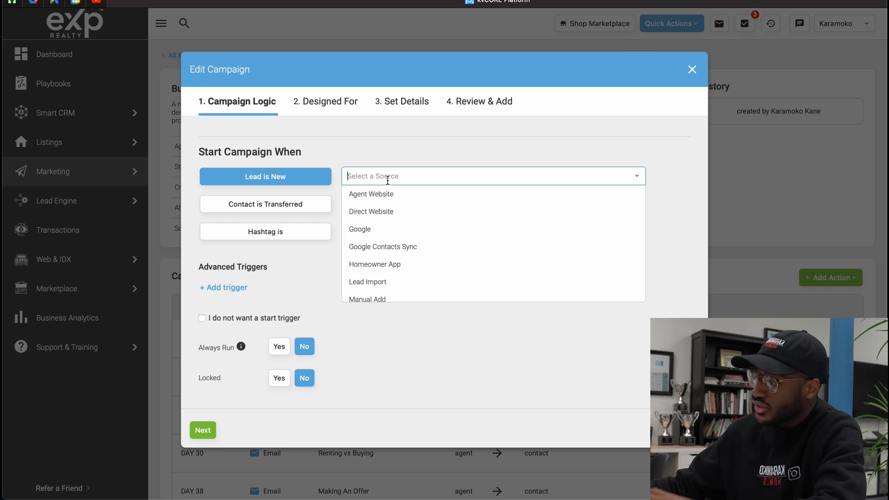
click(429, 205)
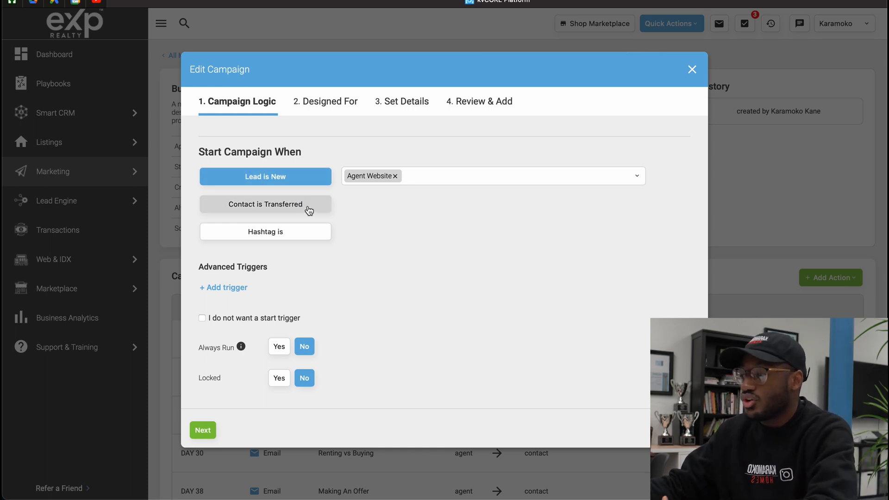
click(271, 210)
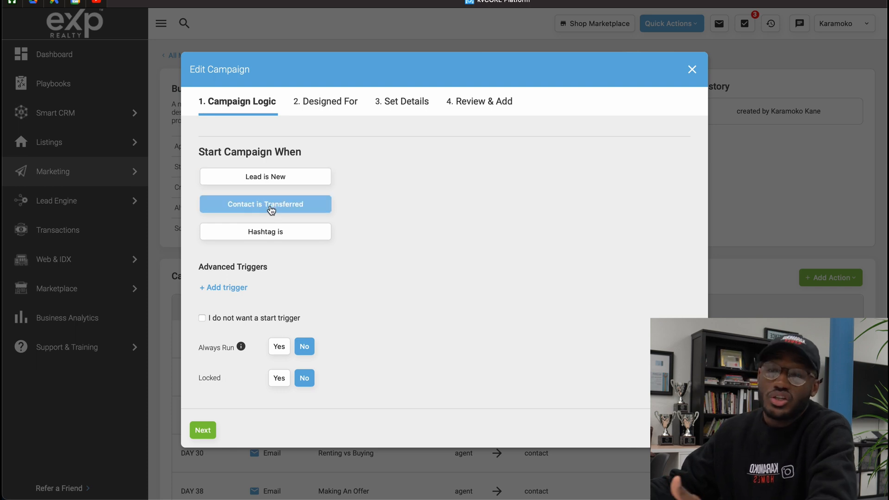
click(278, 234)
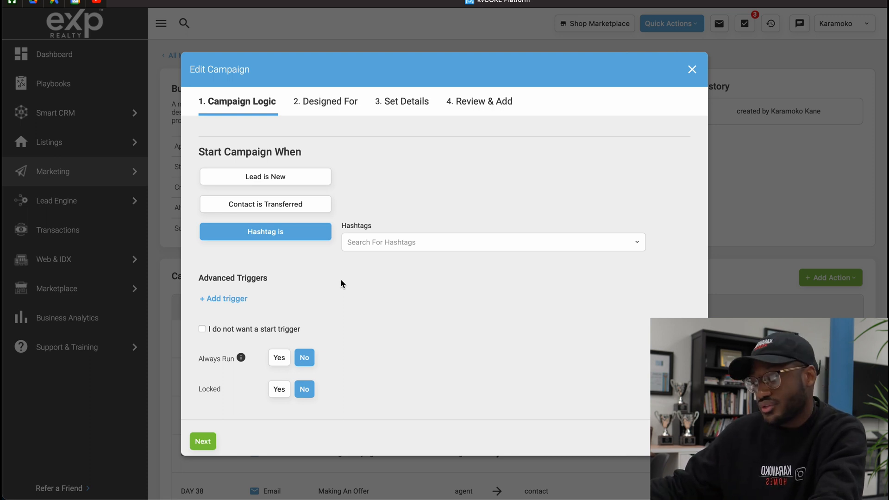
Try adding an advanced start trigger to the campaign and look through its available fields
scroll(341, 280, down, 1)
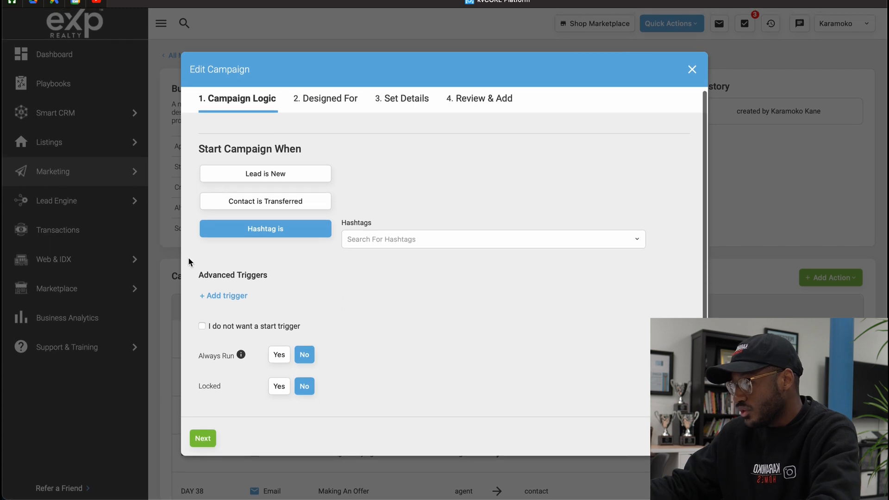
click(236, 298)
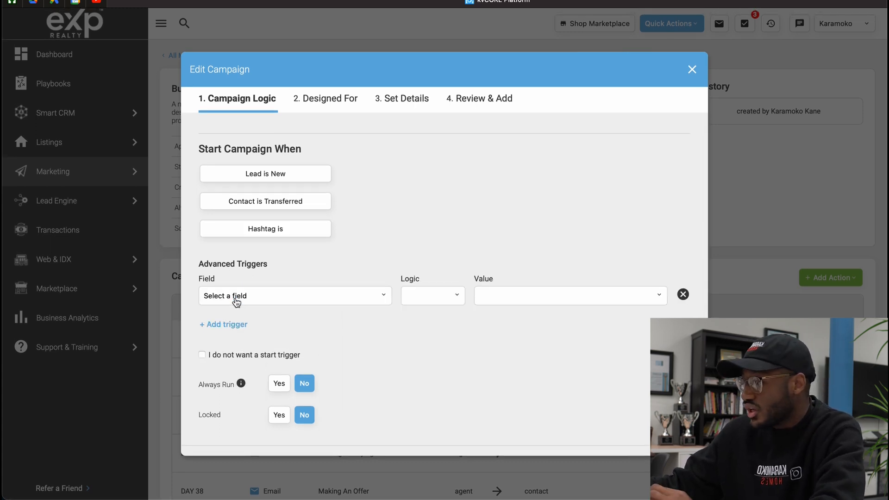
click(275, 296)
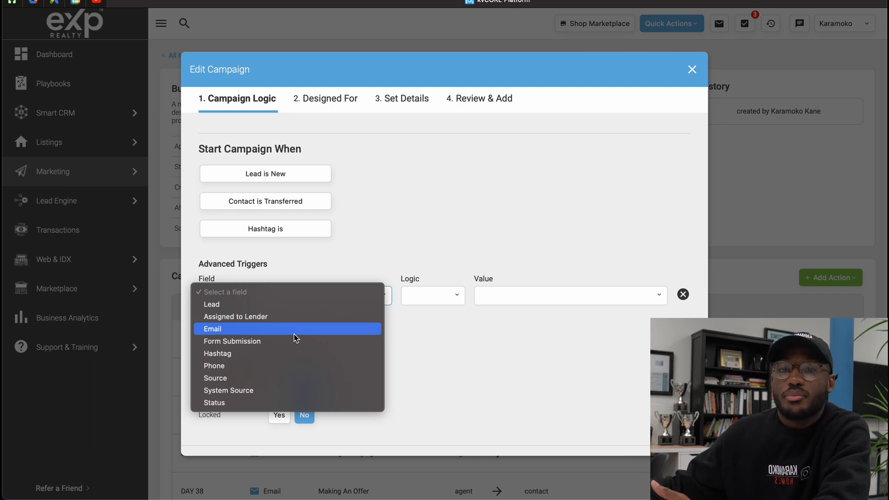
click(290, 320)
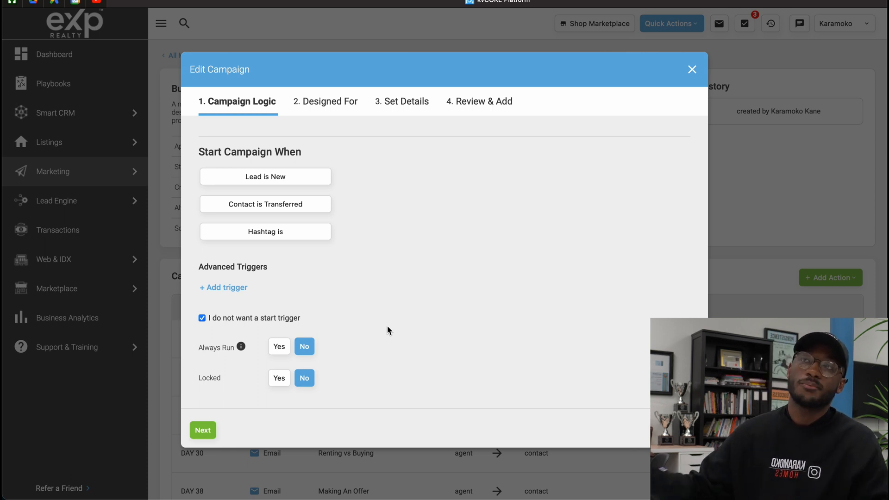
Set the campaign's Always Run option to Yes
click(277, 348)
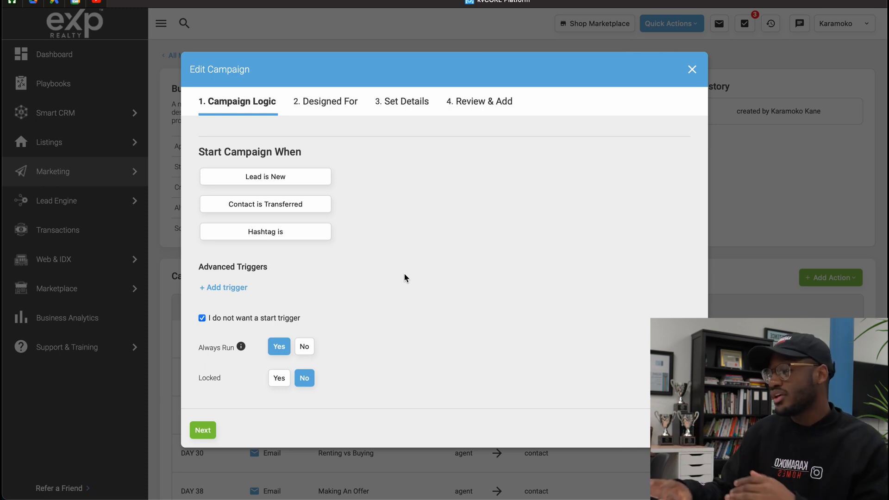
Set the campaign's Always Run option to No and Locked to Yes, and continue to the audience settings
click(304, 348)
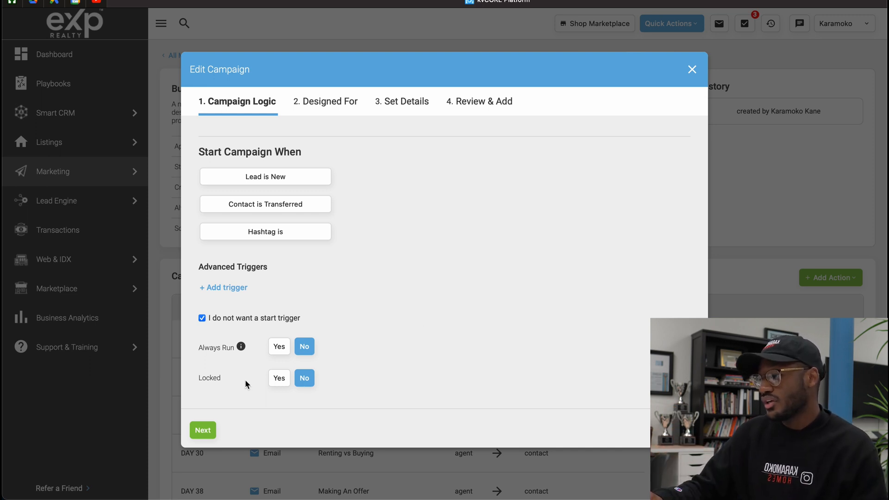
click(279, 378)
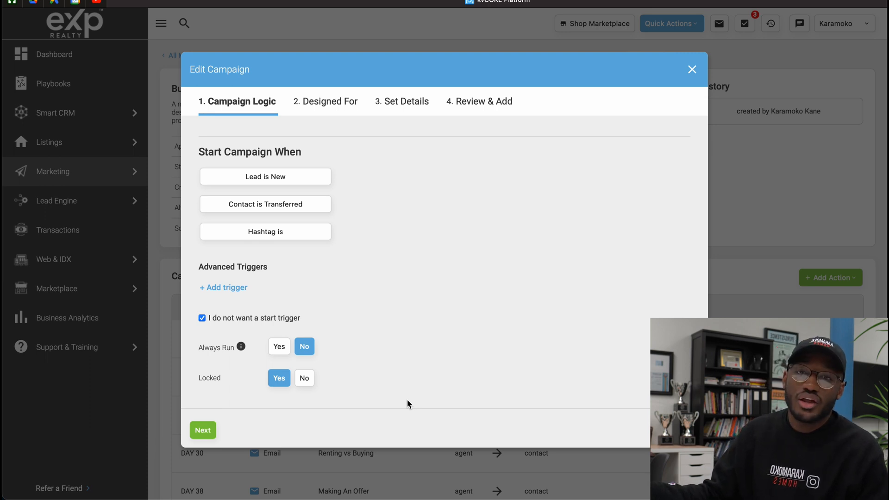
click(306, 388)
click(277, 385)
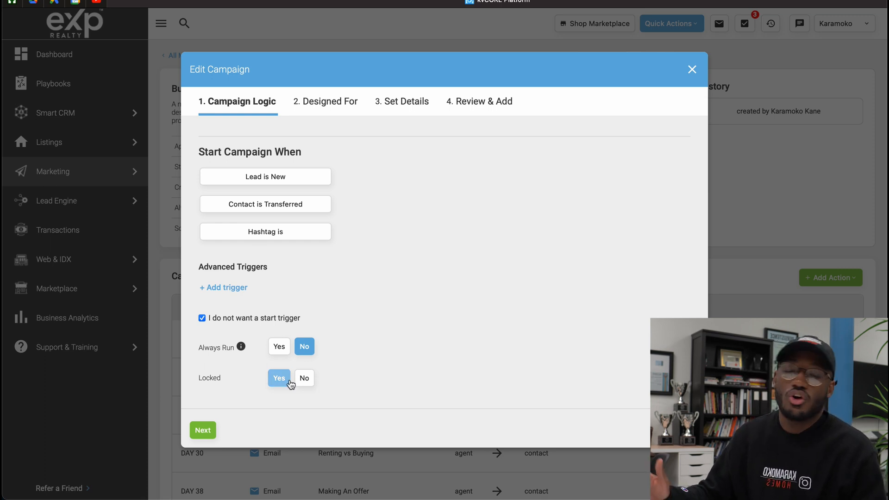
click(202, 437)
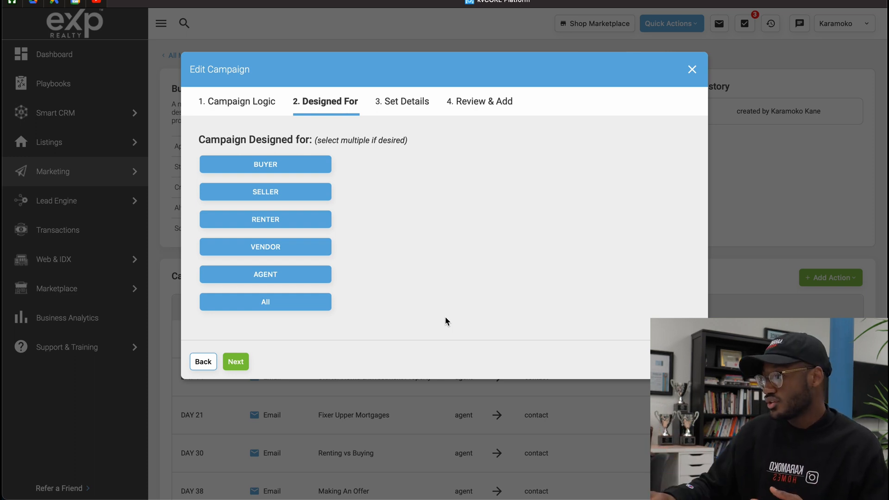
Try out the individual audience types, set the campaign as designed for All, and continue to the campaign details
click(231, 165)
click(240, 191)
click(244, 220)
click(244, 247)
click(244, 275)
click(244, 223)
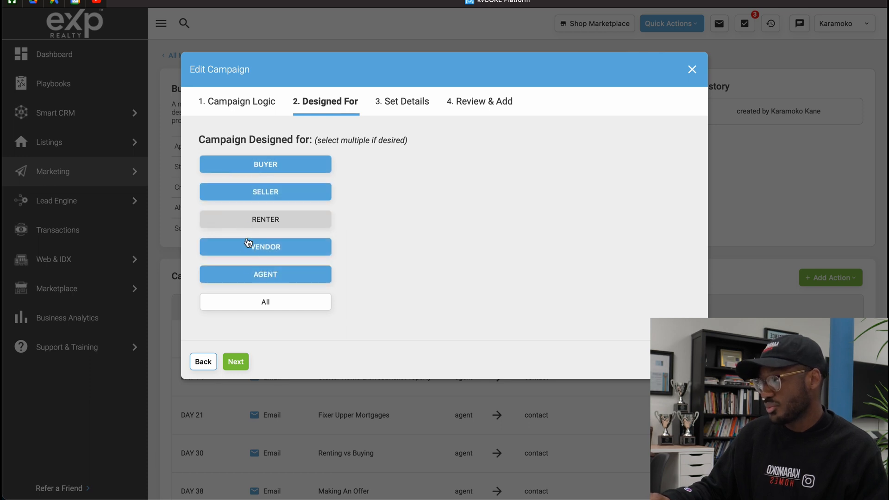
click(252, 302)
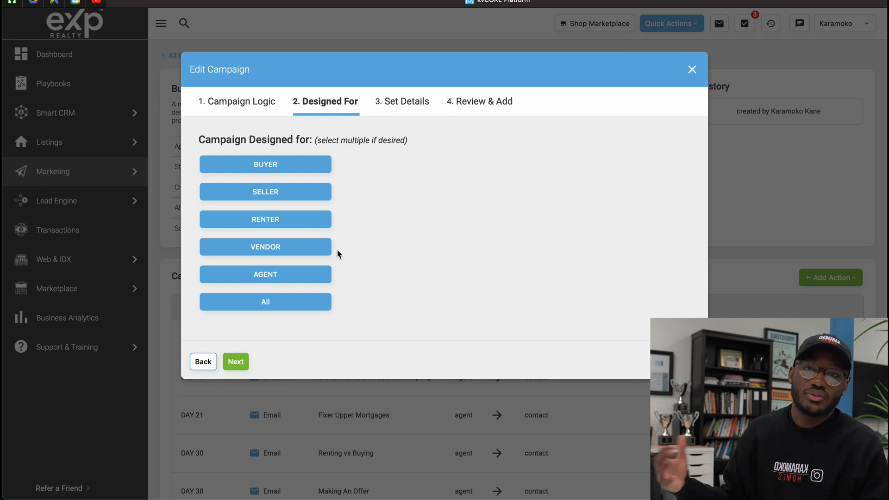
click(241, 364)
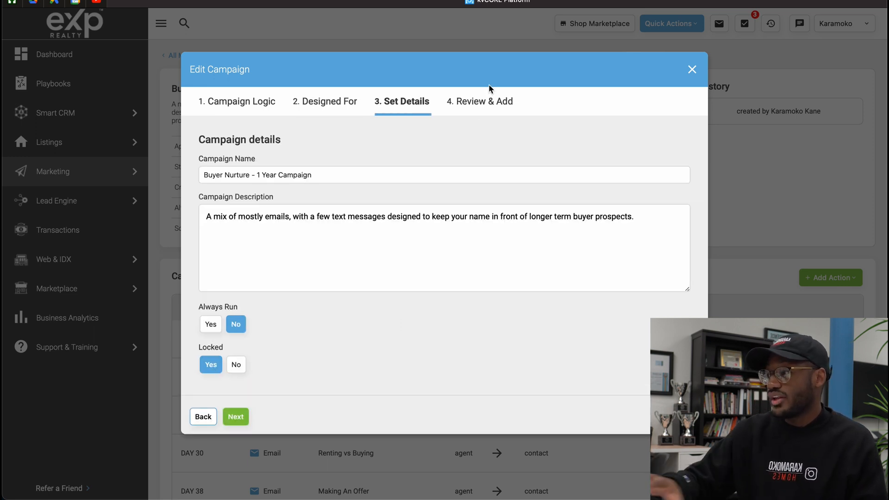
Check the campaign's name and description without changing them, and finish editing the campaign
double_click(384, 175)
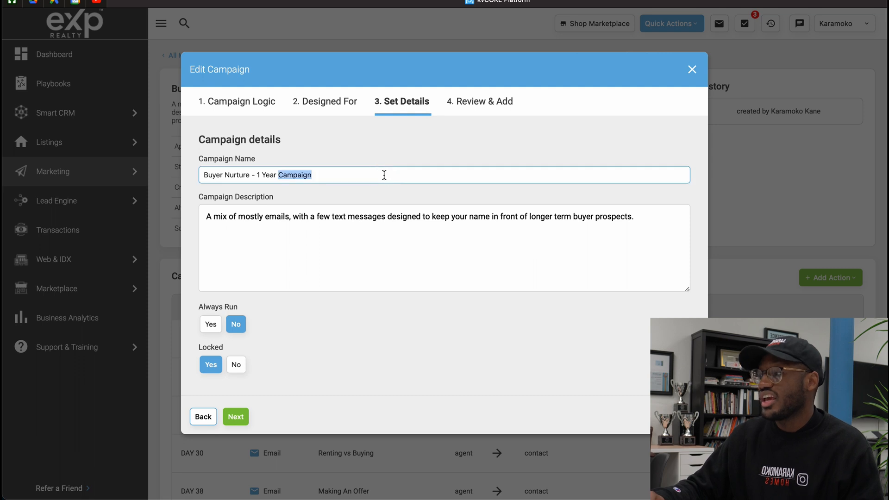
click(384, 175)
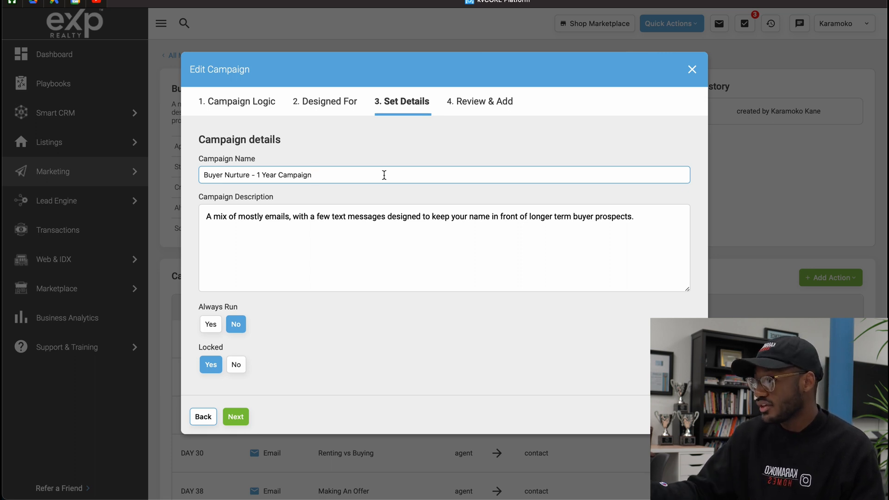
click(515, 248)
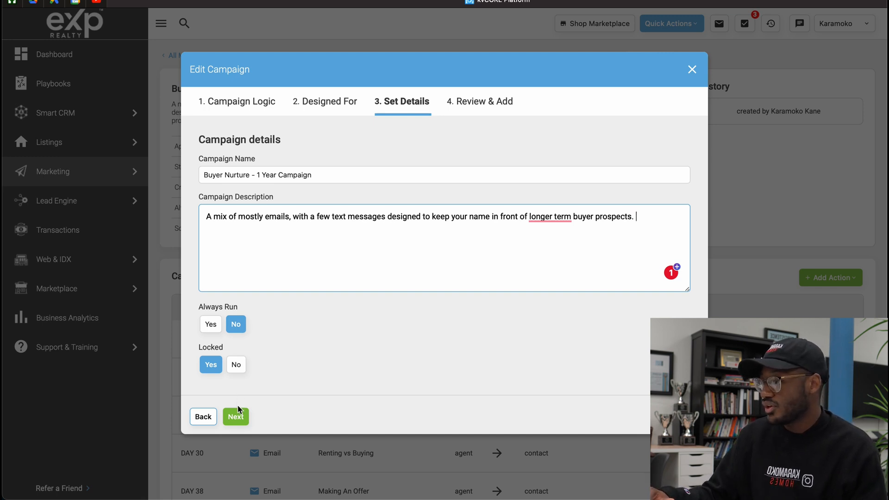
click(235, 417)
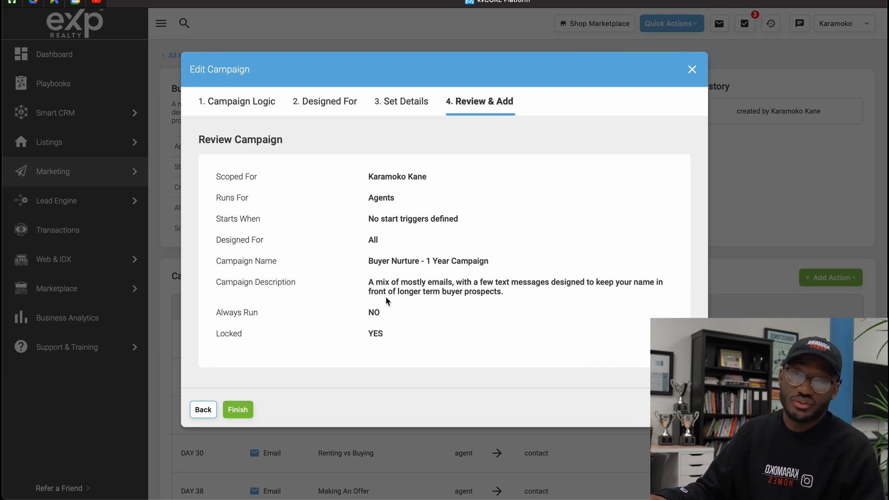
click(240, 409)
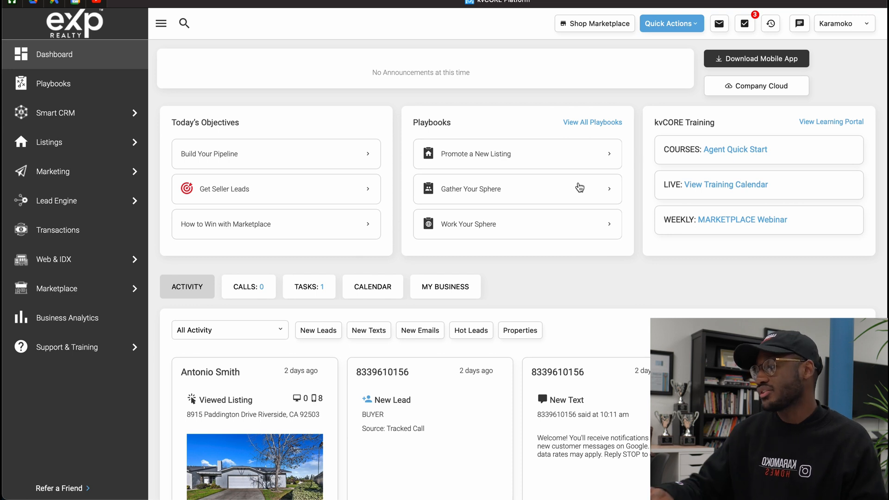
Open the kvCORE Library of smart campaigns and search it for "sphere"
mouse_move(73, 178)
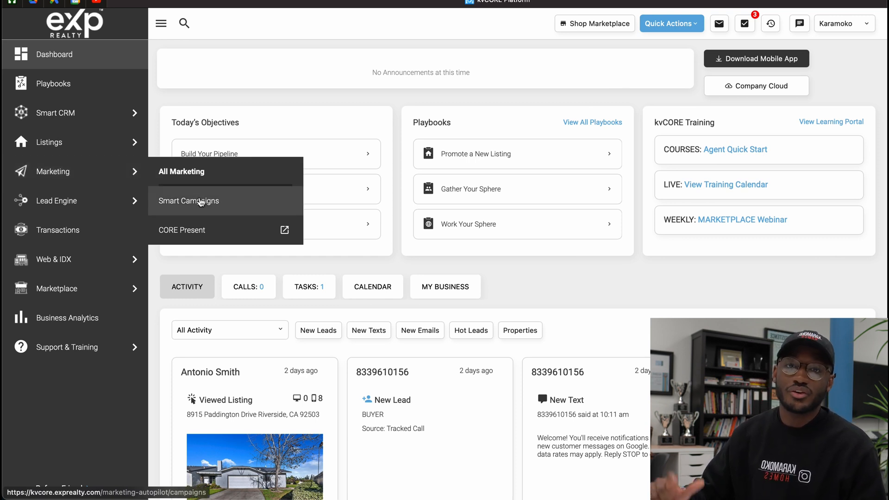
click(200, 202)
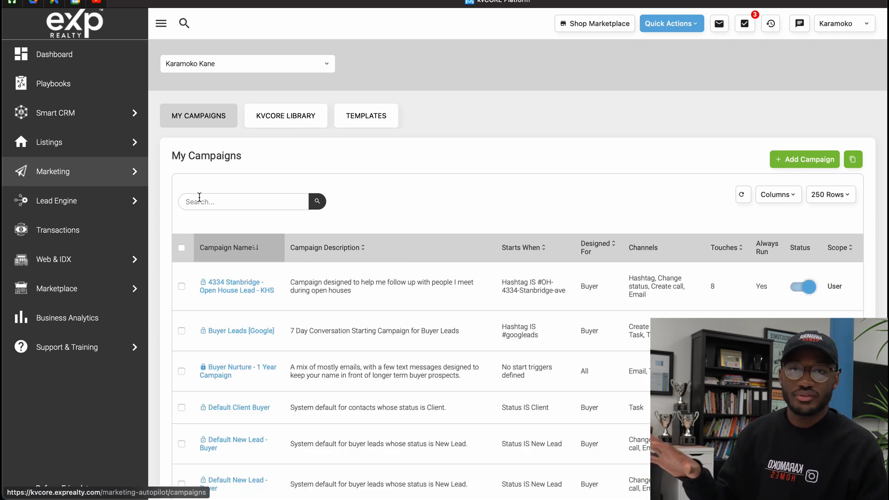
click(271, 118)
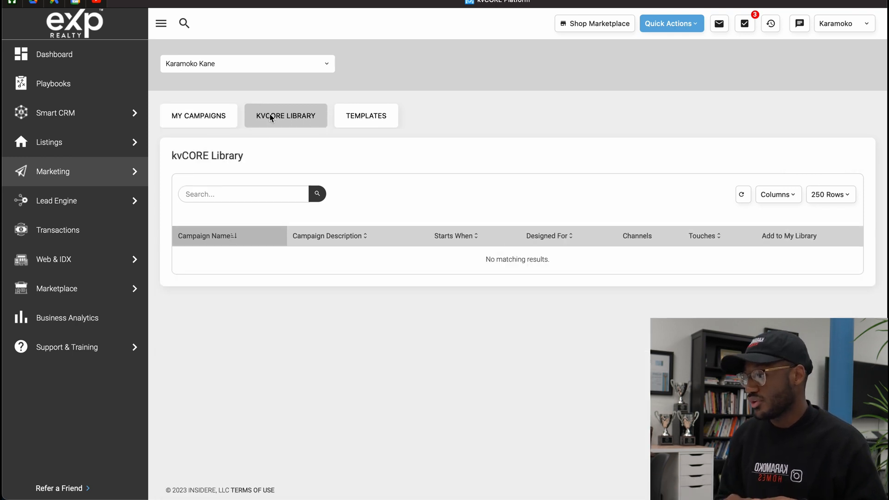
click(257, 201)
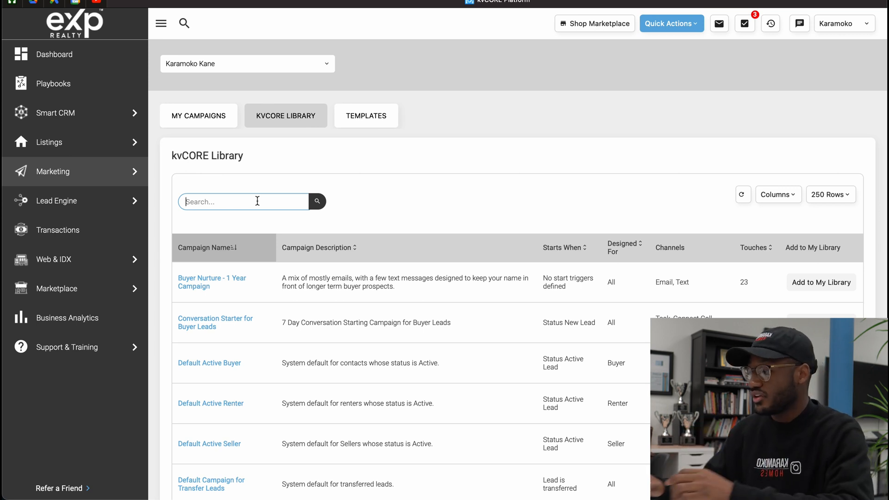
text(sphere)
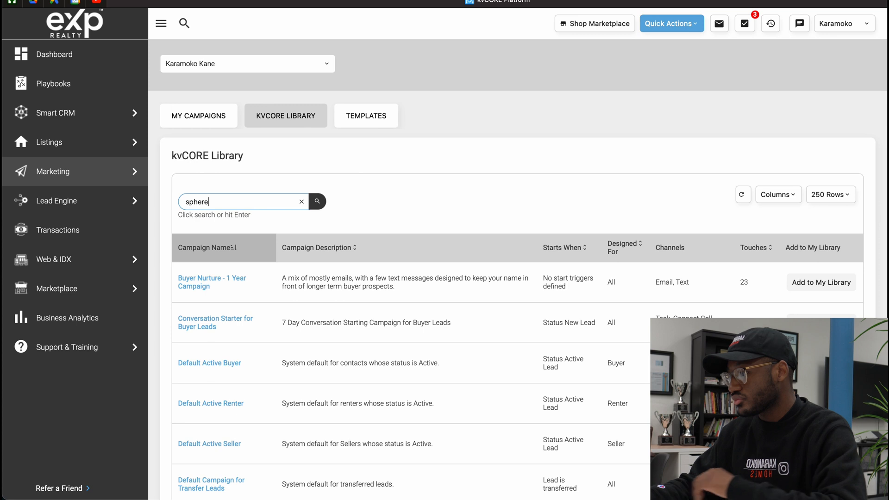
key(Return)
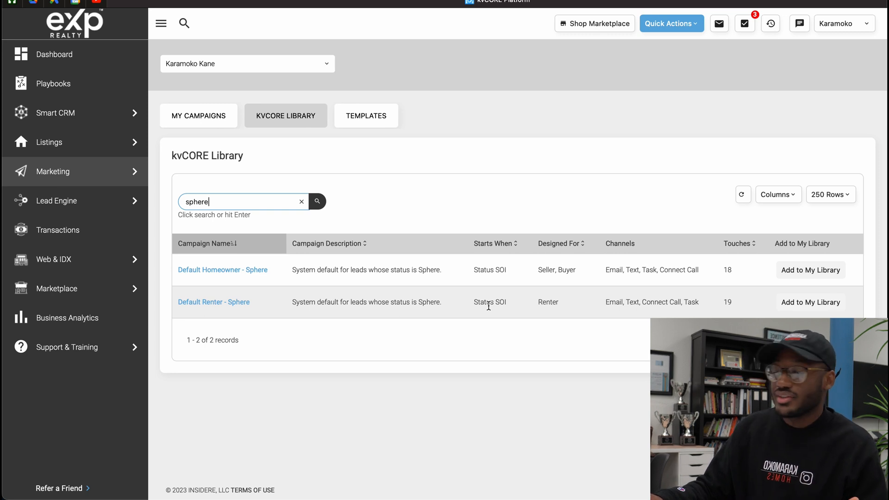
Check the start status, channels and touches of the Default Renter - Sphere campaign and add it to the personal library
drag(493, 302, 521, 305)
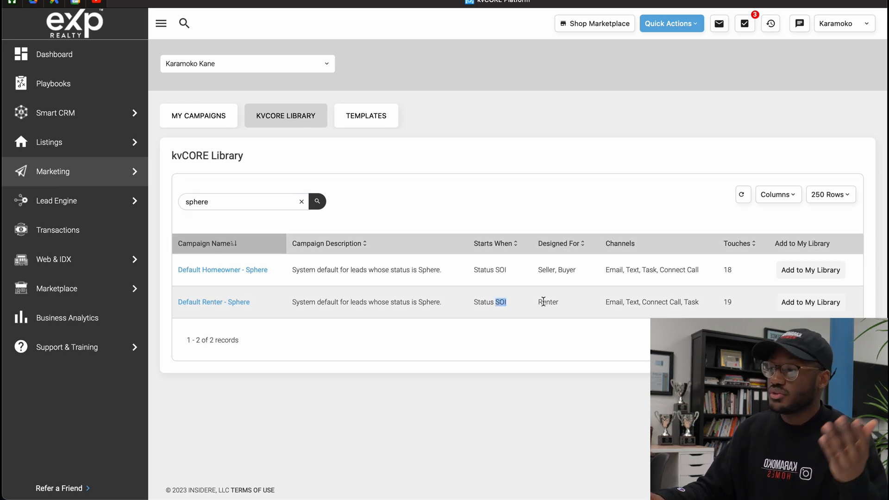
drag(609, 301, 700, 302)
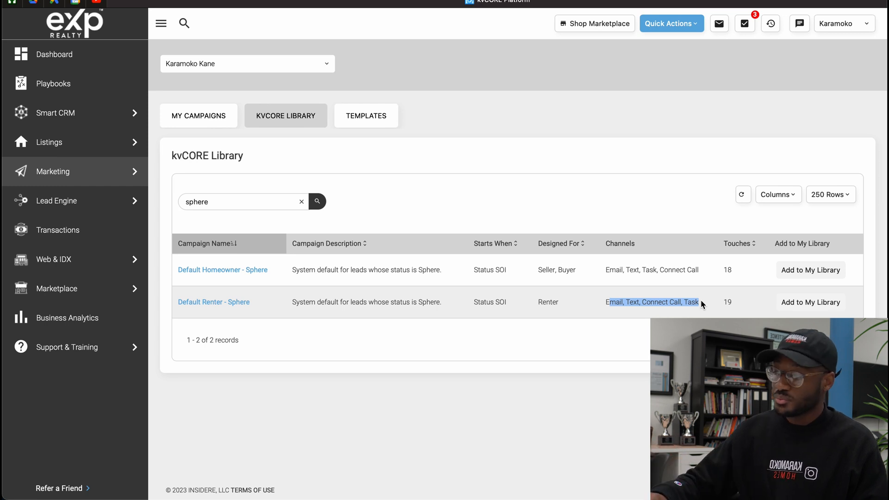
double_click(727, 302)
click(753, 306)
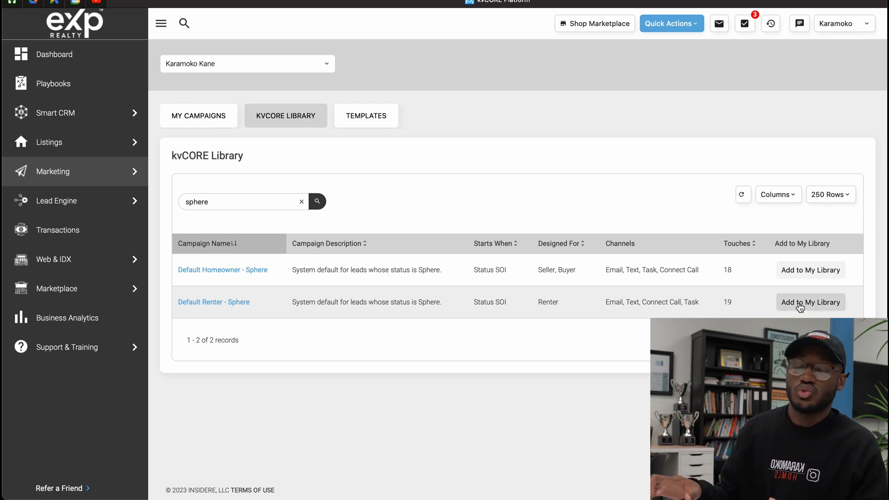
click(799, 305)
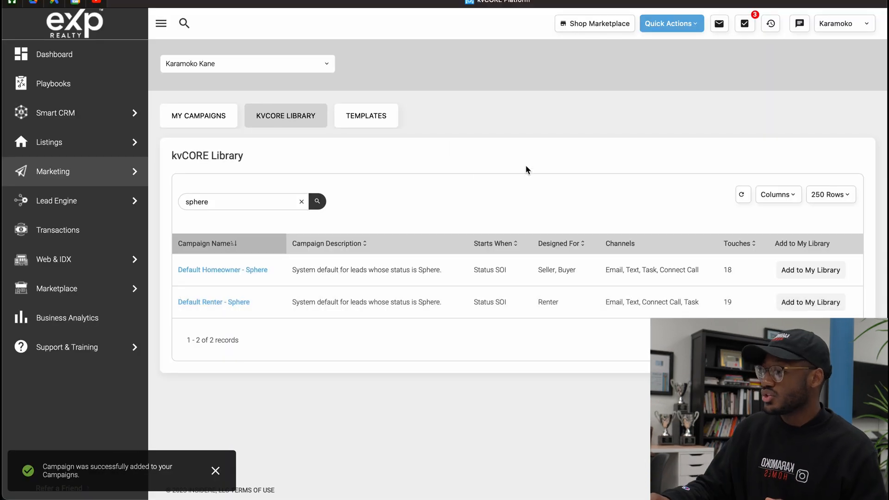
Search My Campaigns for "sphere" and open the first Default Renter - Sphere campaign
click(190, 128)
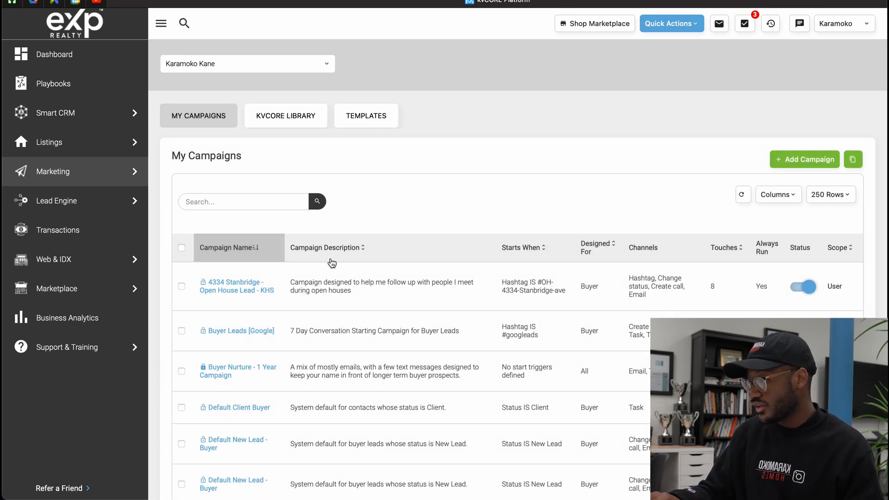
click(251, 202)
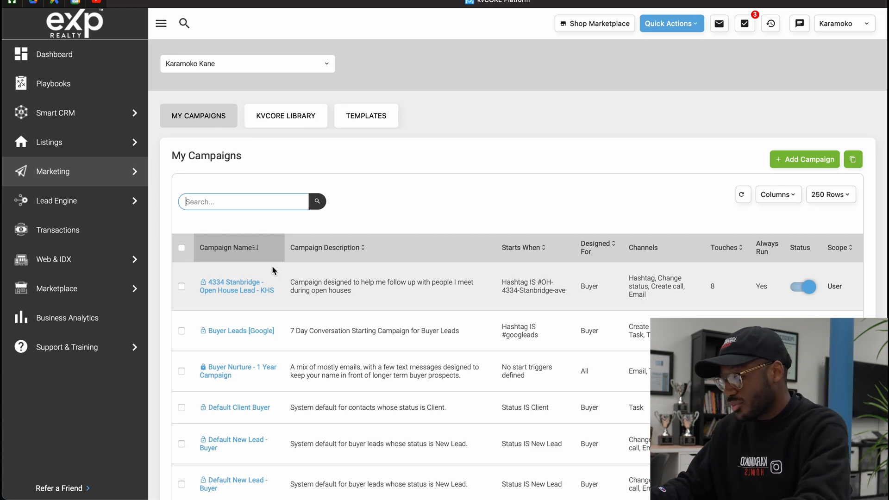
text(sphe)
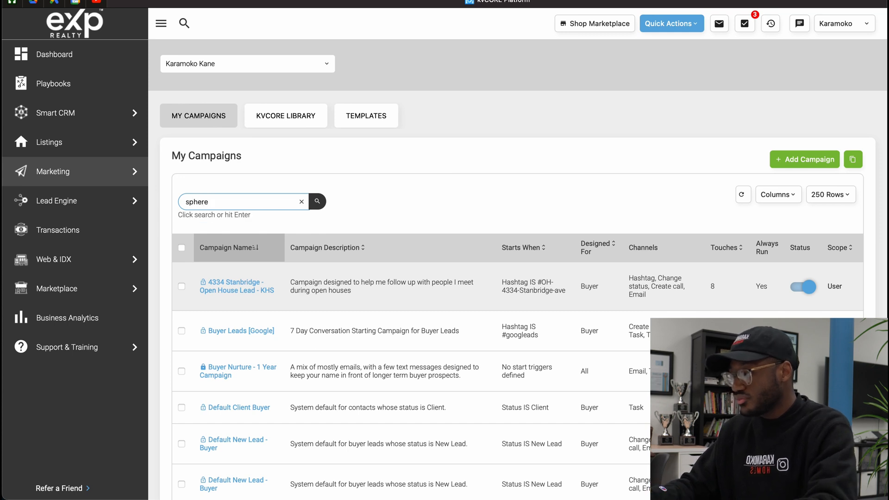
text(re)
key(Return)
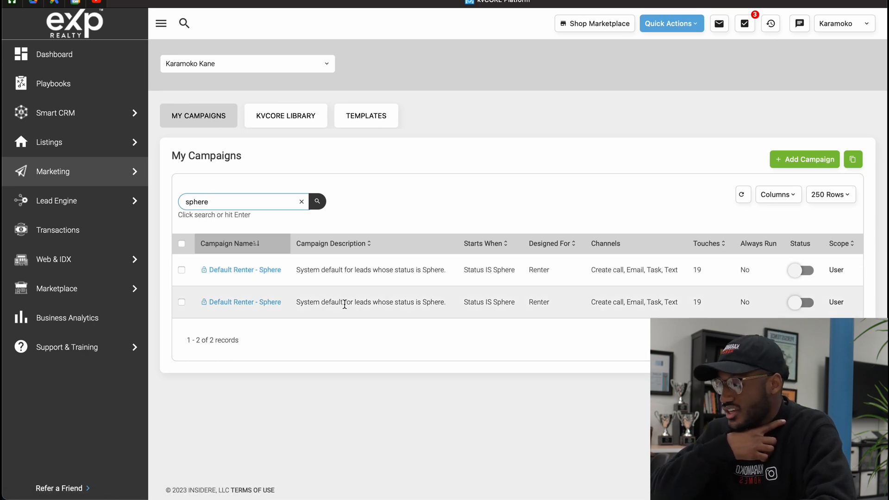
click(251, 269)
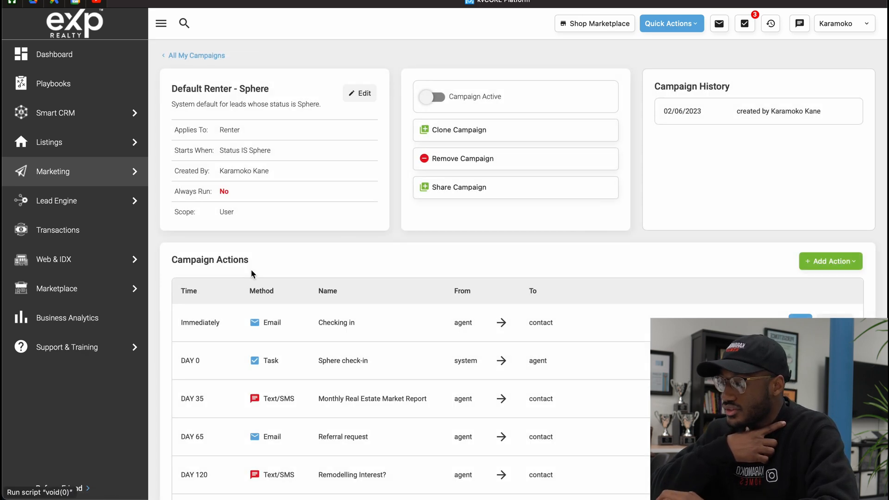
Look through the Default Renter - Sphere campaign's full action schedule and the action types that can be added
scroll(250, 270, down, 5)
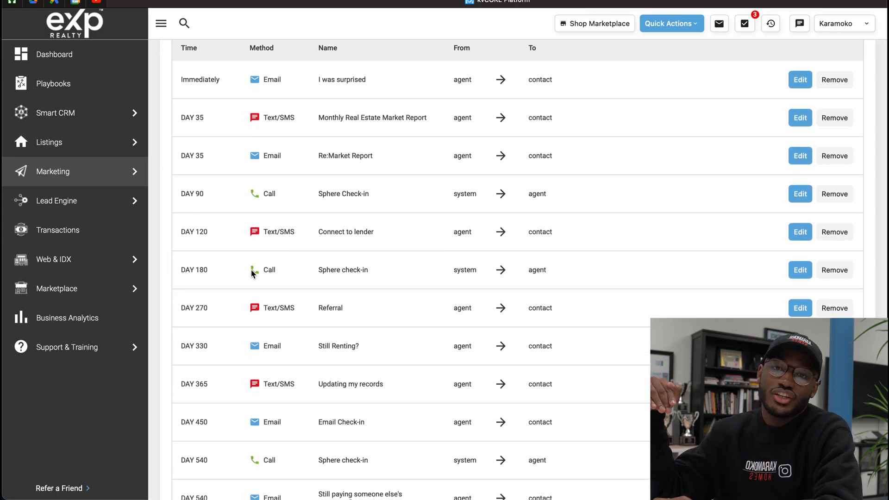
scroll(250, 270, up, 1)
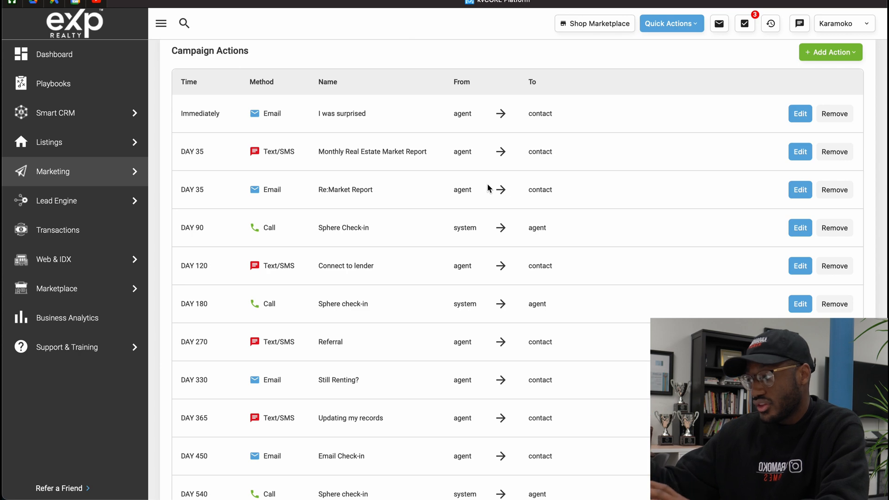
scroll(487, 185, up, 5)
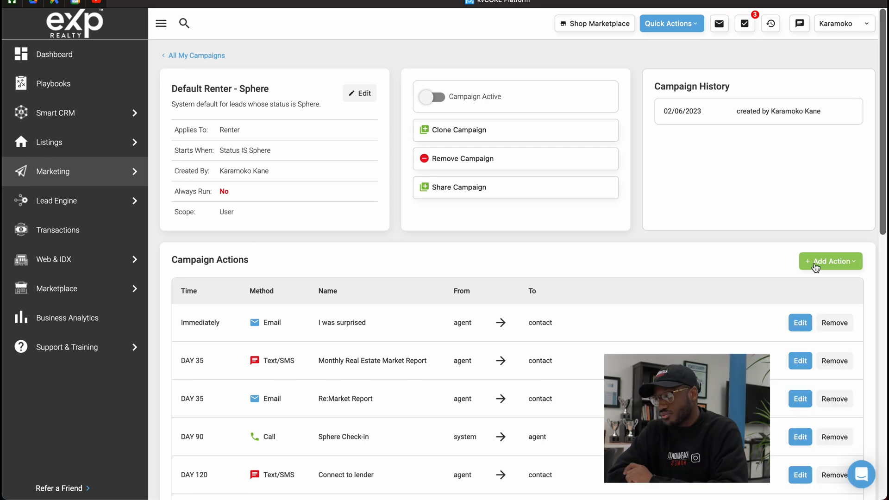
click(815, 264)
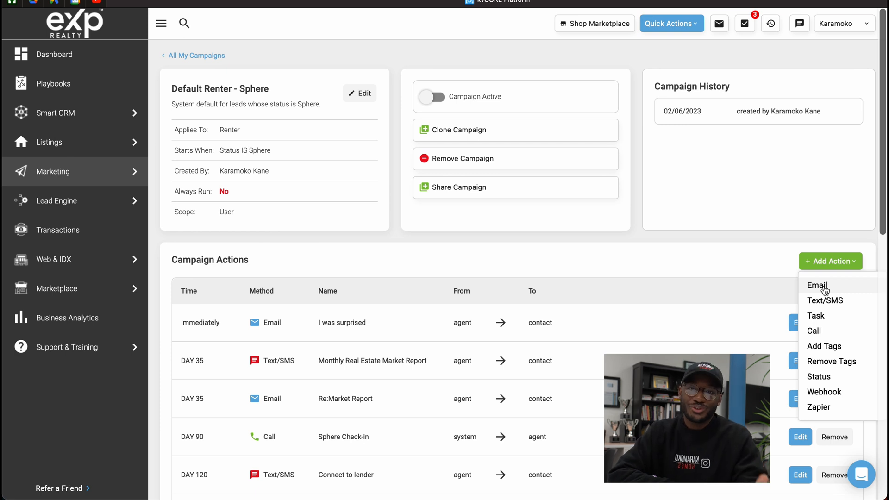
click(728, 243)
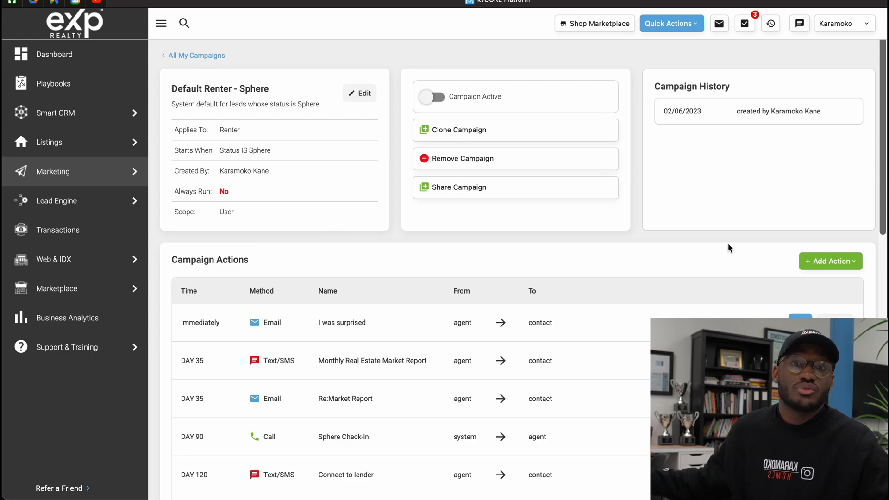
scroll(727, 246, down, 1)
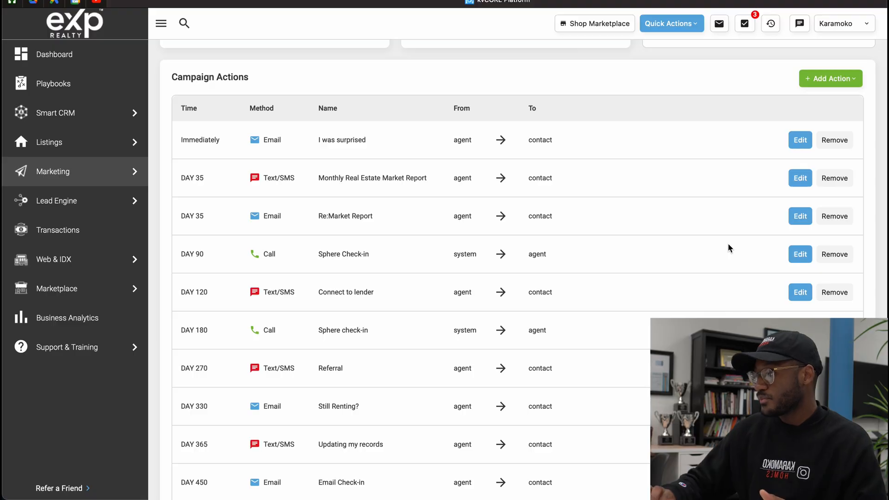
scroll(727, 244, down, 8)
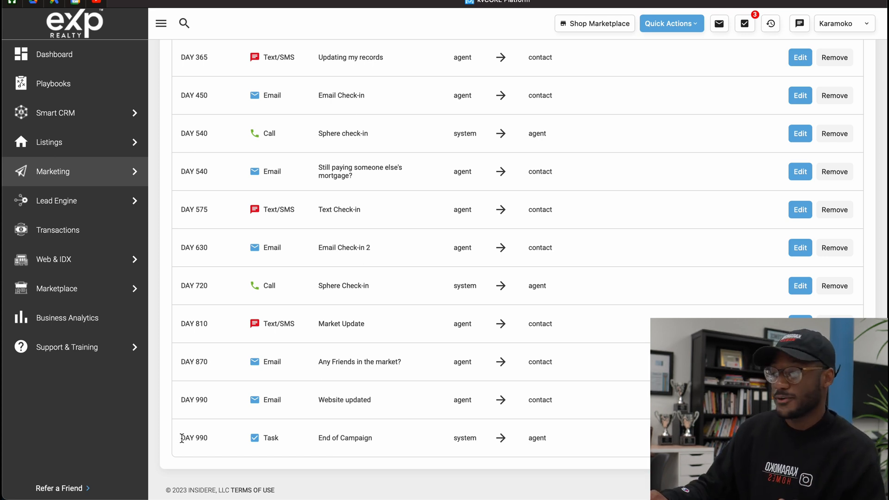
scroll(181, 438, up, 15)
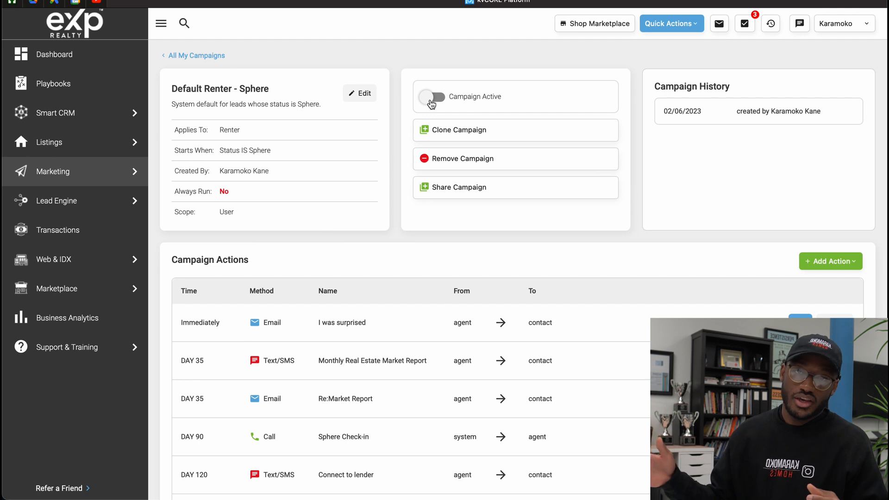
scroll(293, 67, down, 5)
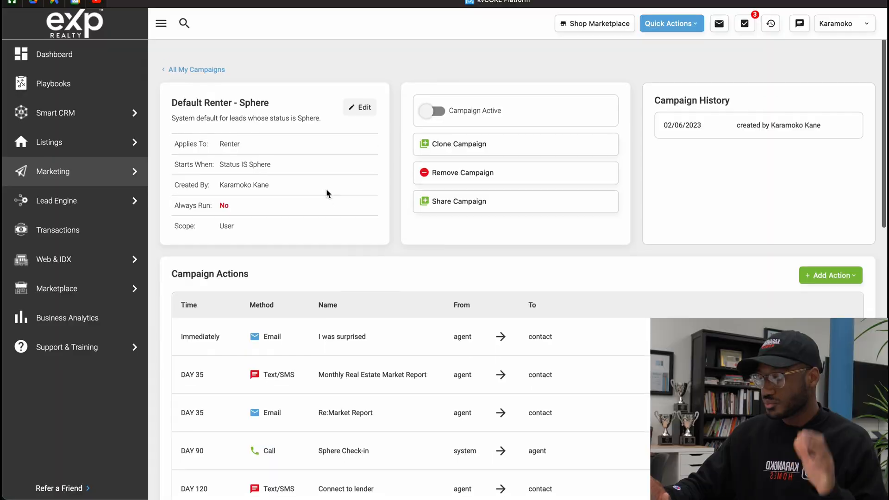
scroll(326, 190, down, 1)
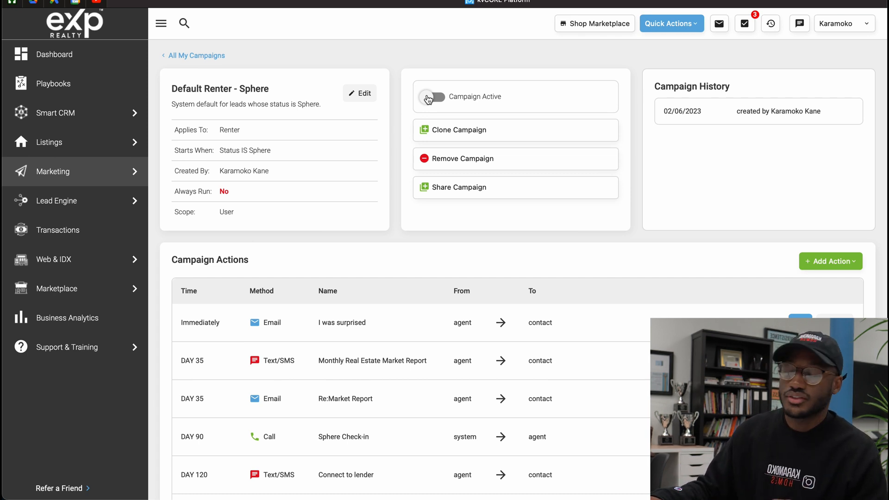
Edit the Default Renter - Sphere campaign to have no start trigger, keep it unlocked, and save the changes
click(364, 92)
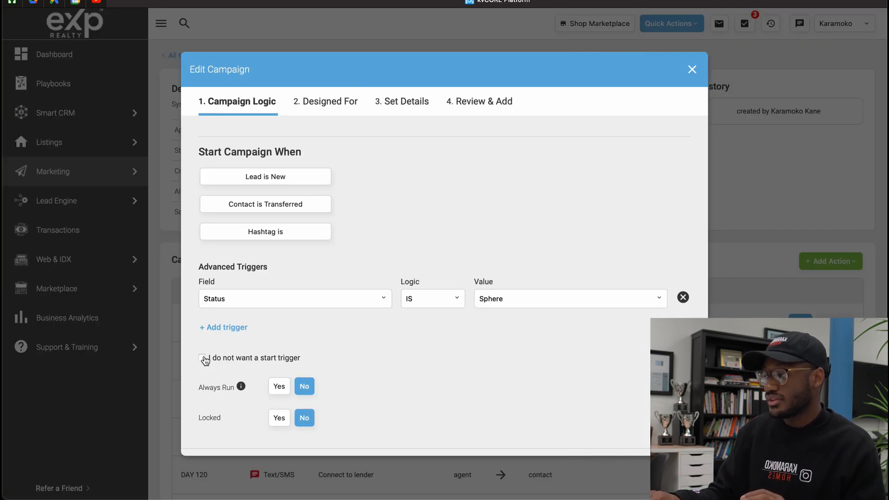
click(202, 358)
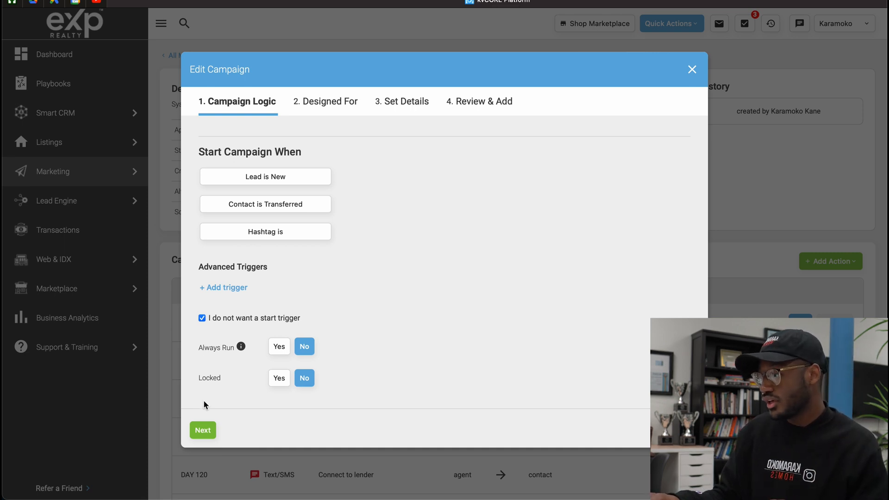
click(202, 433)
click(236, 361)
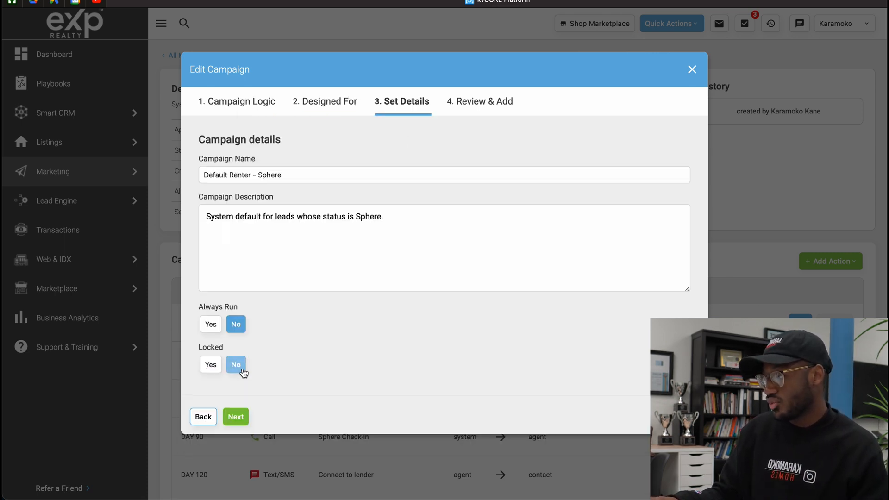
click(235, 415)
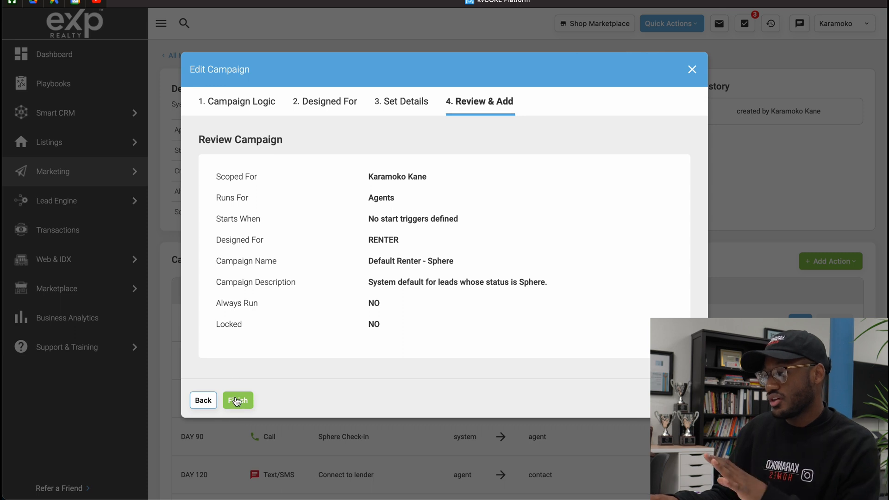
click(237, 400)
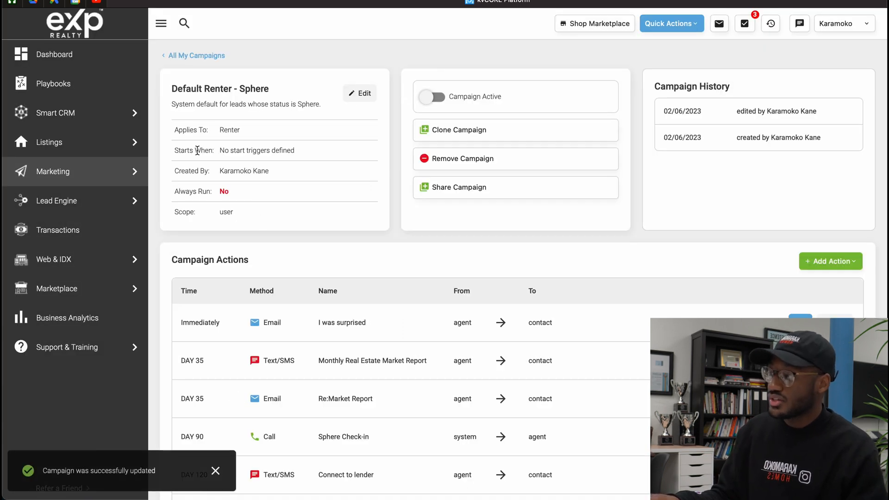
Check the start condition of the Default Renter - Sphere campaign and activate the campaign
click(181, 150)
drag(181, 150, 229, 148)
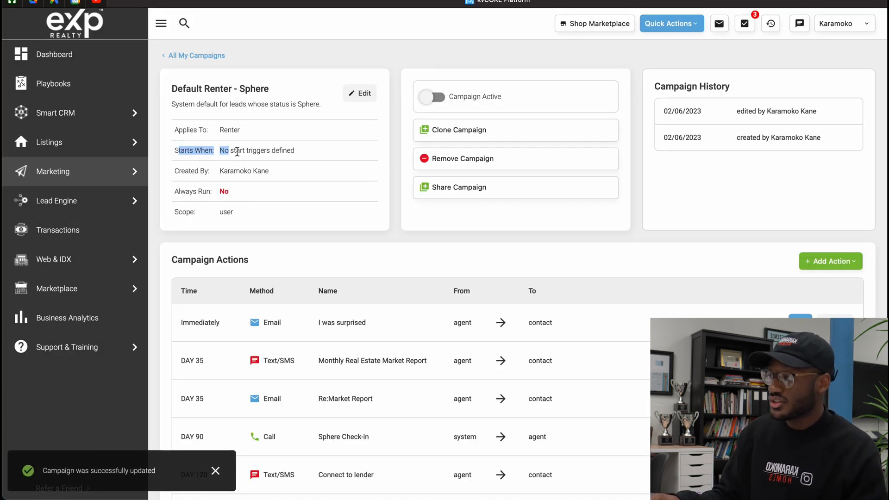
click(239, 151)
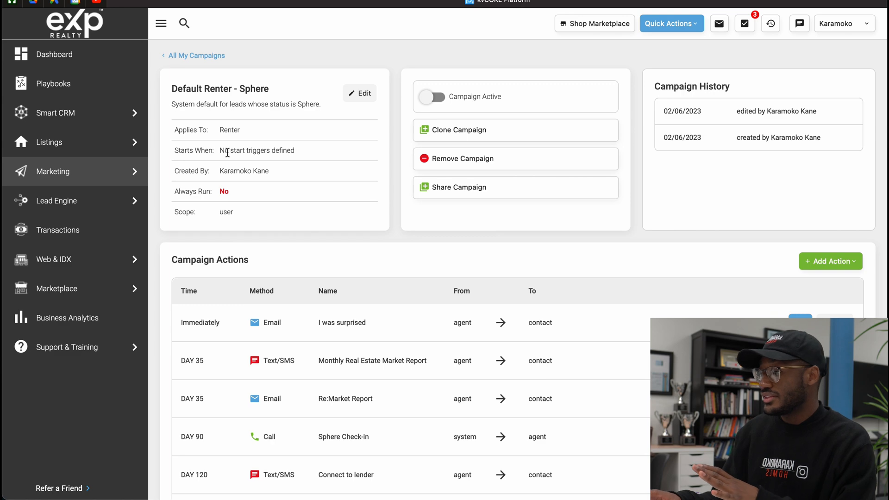
click(430, 97)
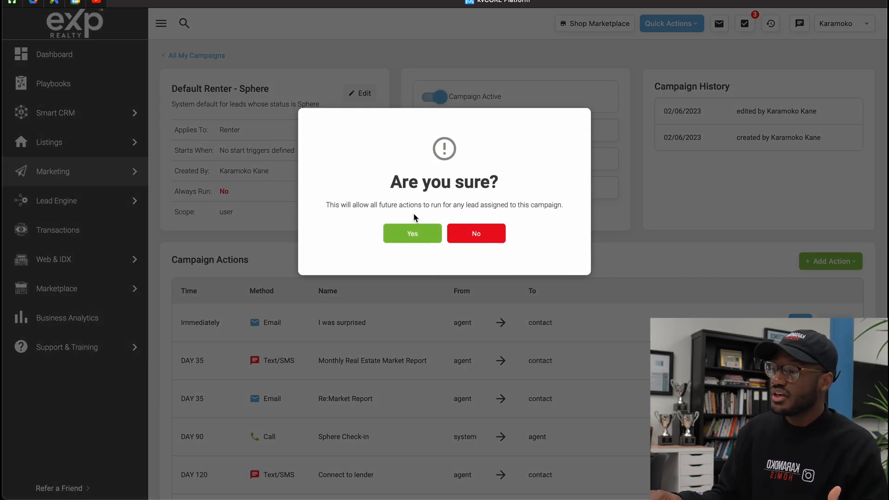
click(411, 233)
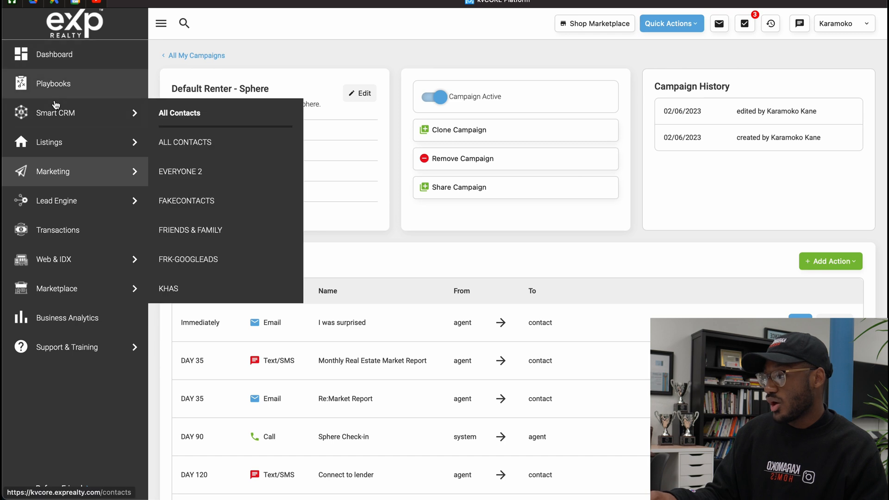
Open the first contact in the Smart CRM's FakeContacts list and change their Client Journey status to Sphere
mouse_move(51, 108)
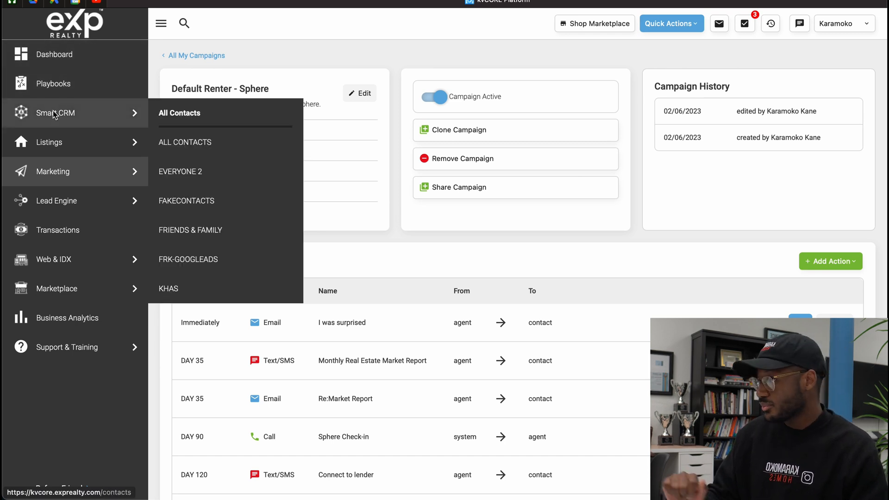
click(55, 115)
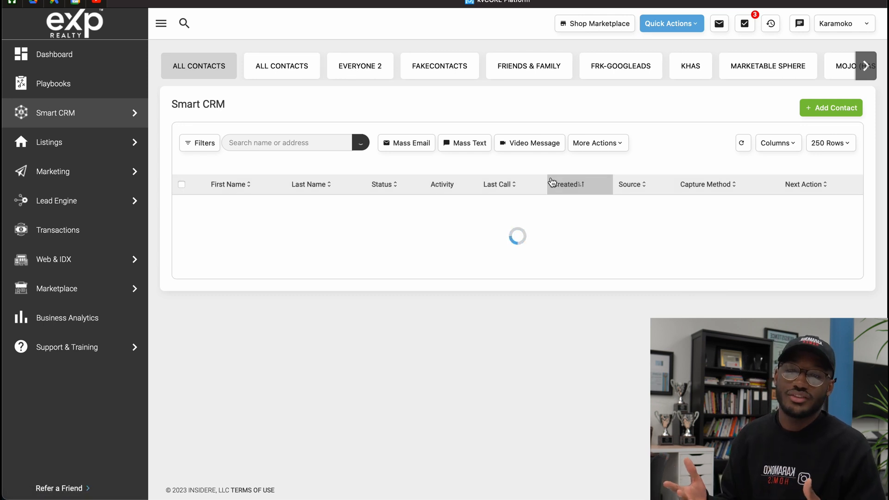
click(427, 66)
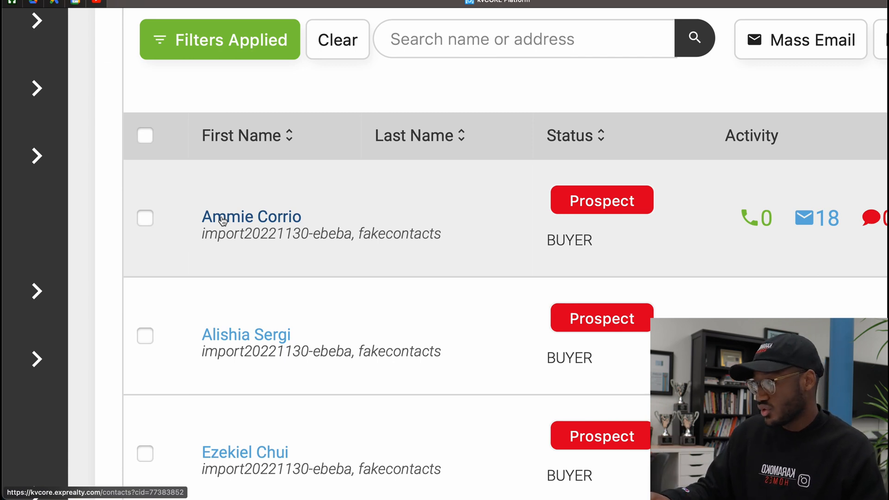
click(234, 218)
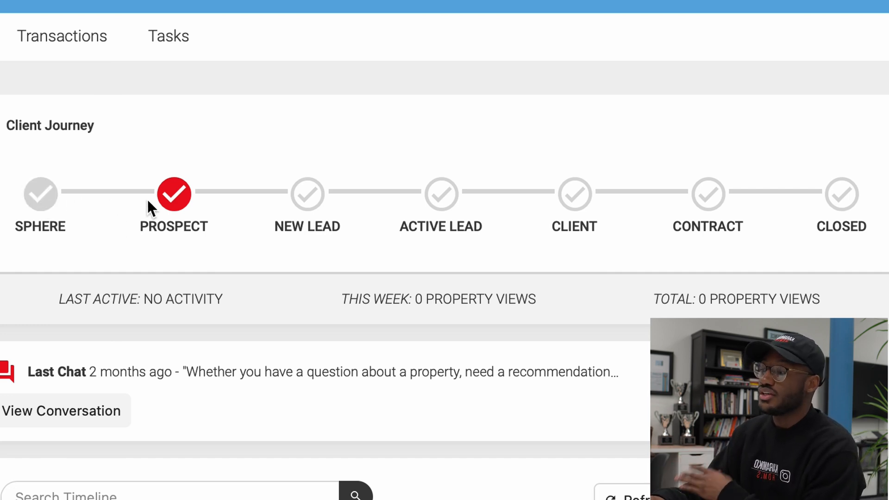
click(43, 198)
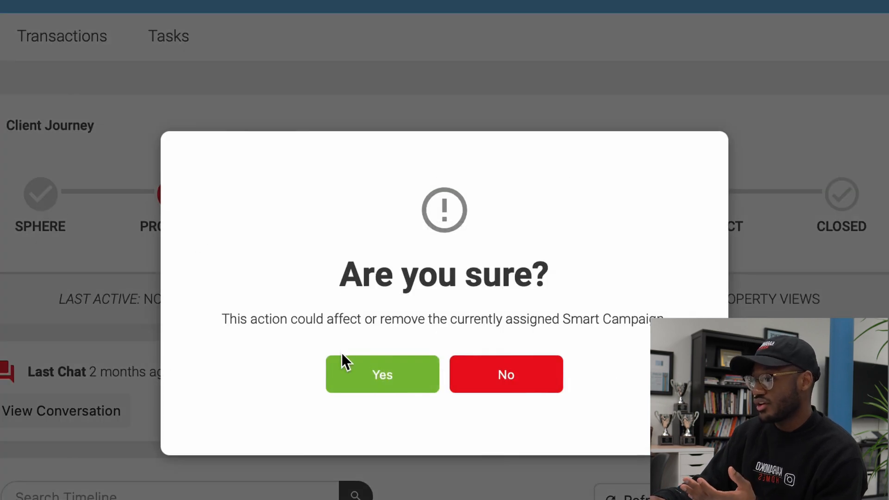
click(347, 371)
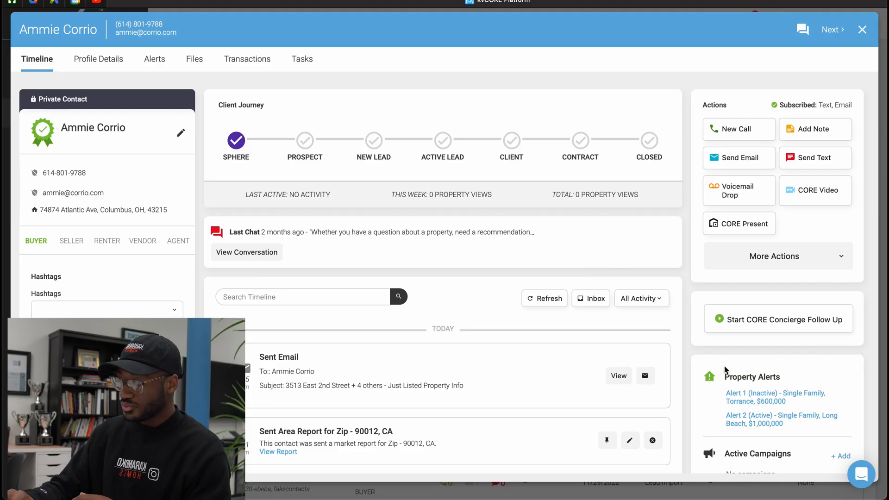
Add the Default Renter - Sphere campaign to the contact's active campaigns
scroll(726, 369, down, 3)
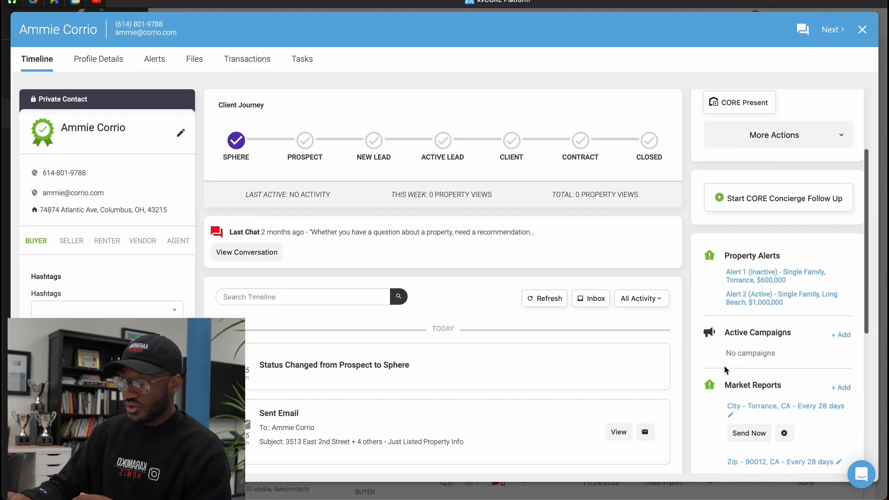
scroll(724, 368, down, 2)
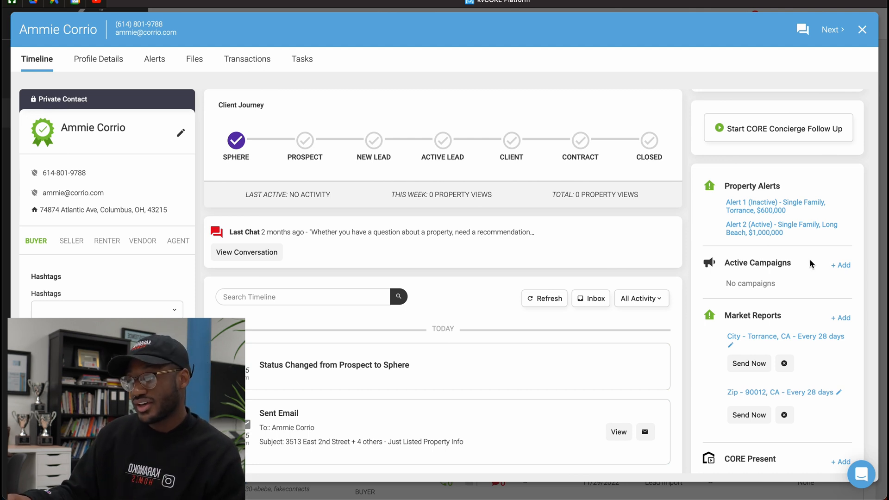
click(840, 265)
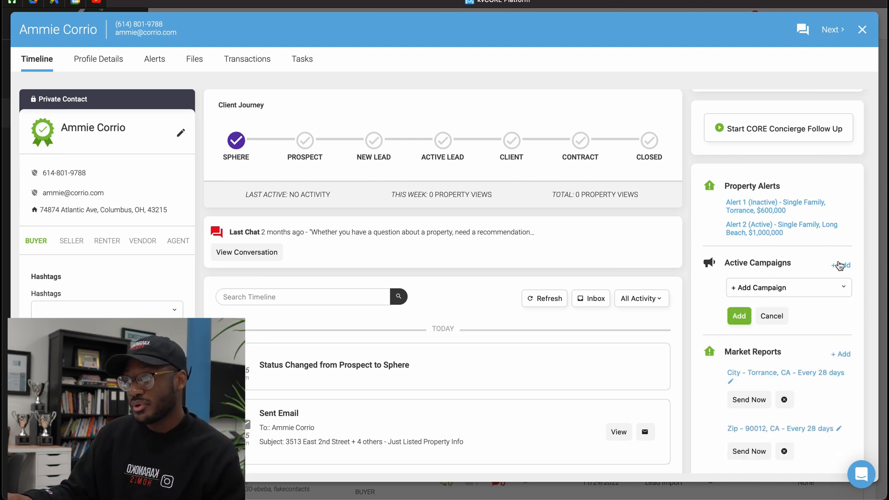
click(816, 291)
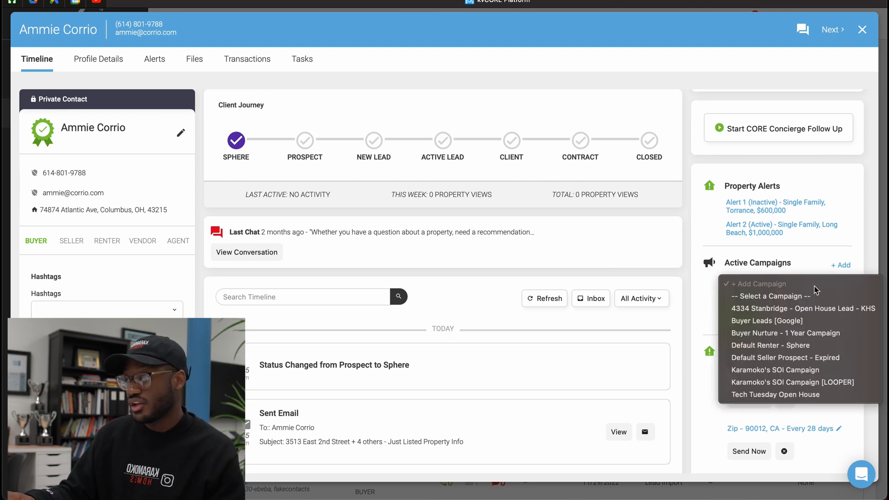
click(776, 351)
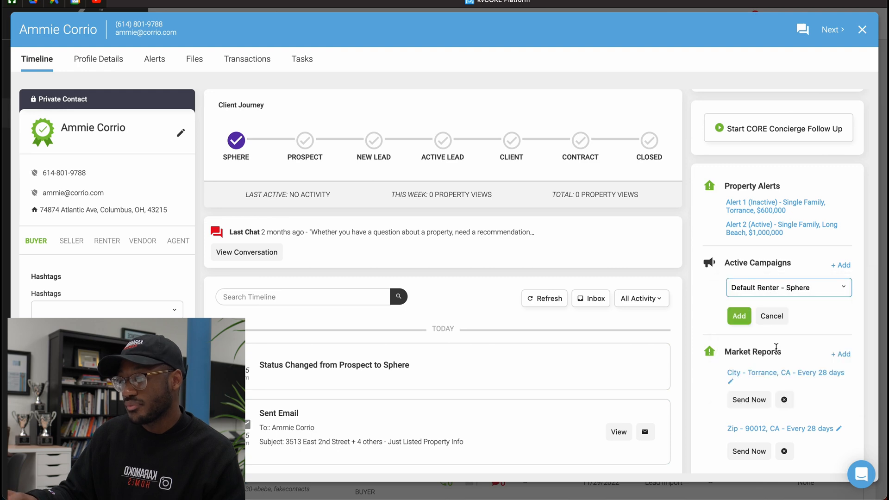
click(739, 317)
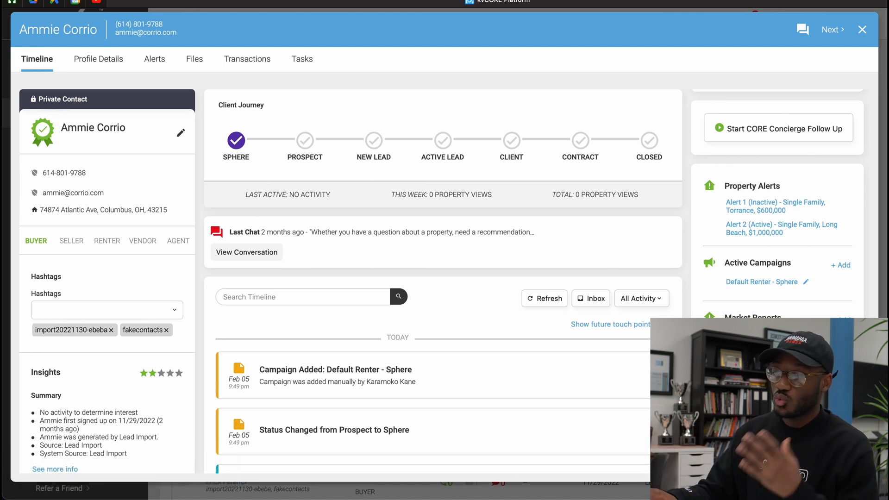
Show the contact's future touch points, review the scheduled campaign messages and calls, hide them again and close the contact
scroll(642, 336, down, 3)
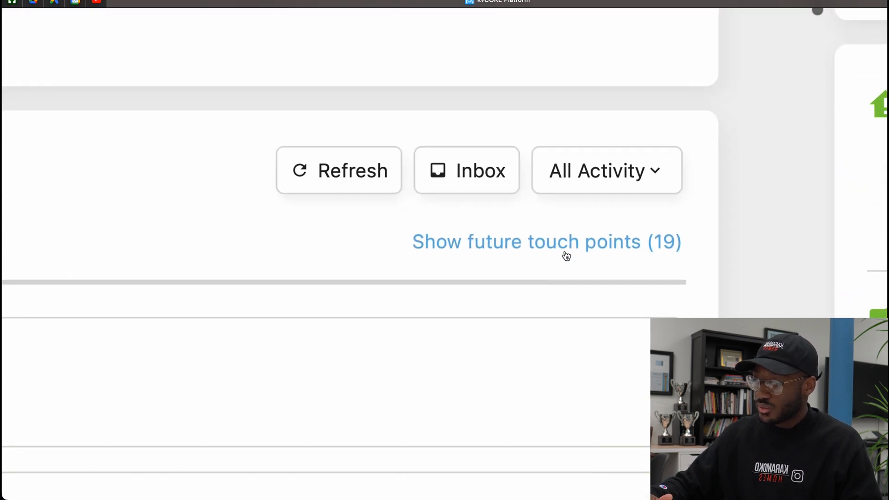
scroll(567, 256, down, 1)
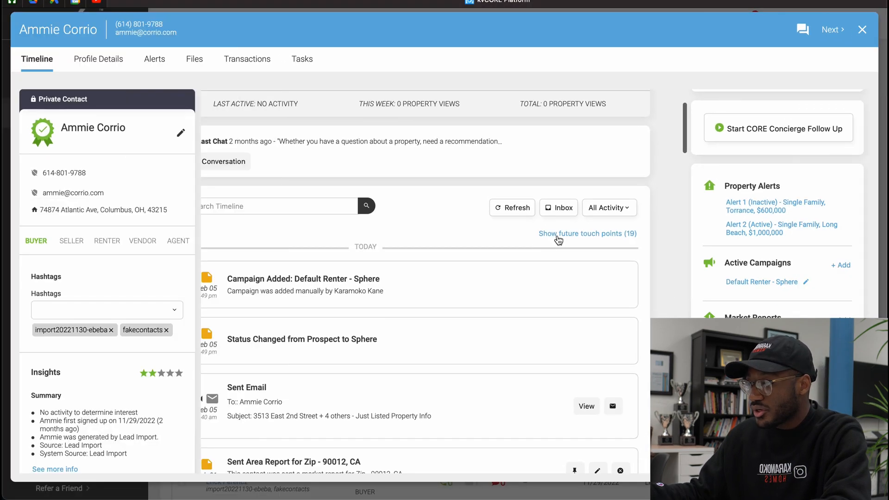
click(565, 238)
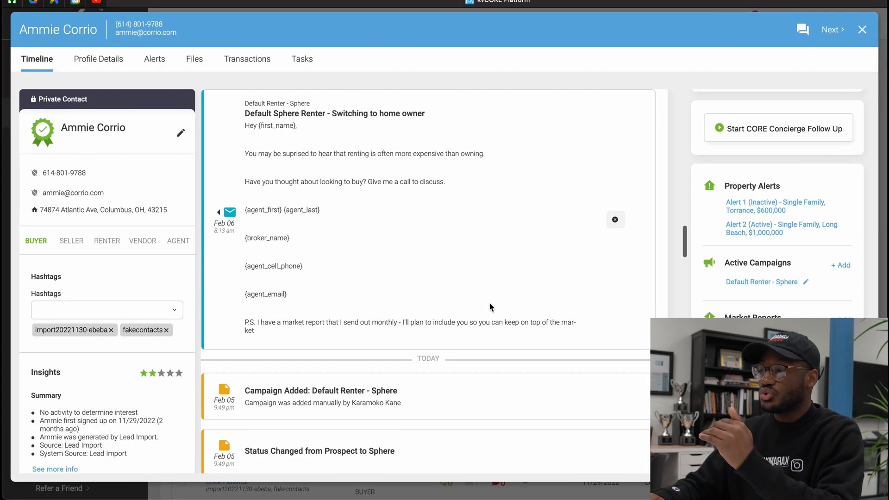
scroll(490, 306, up, 1)
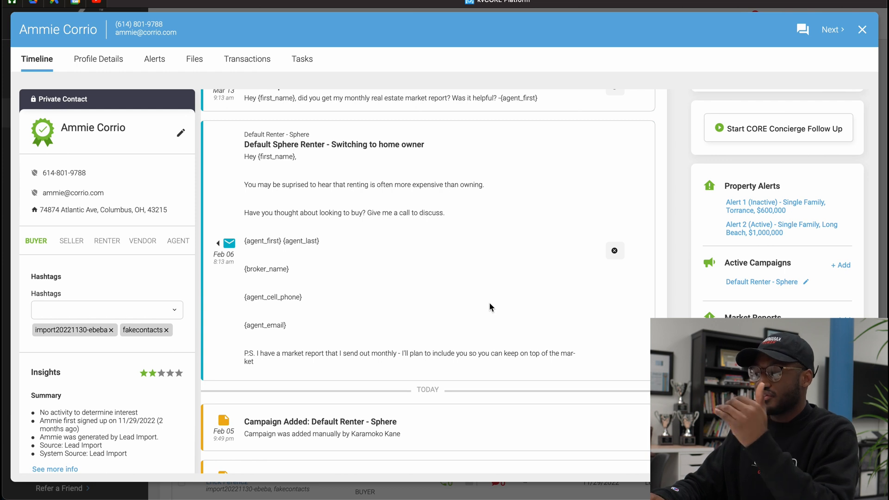
scroll(490, 307, up, 2)
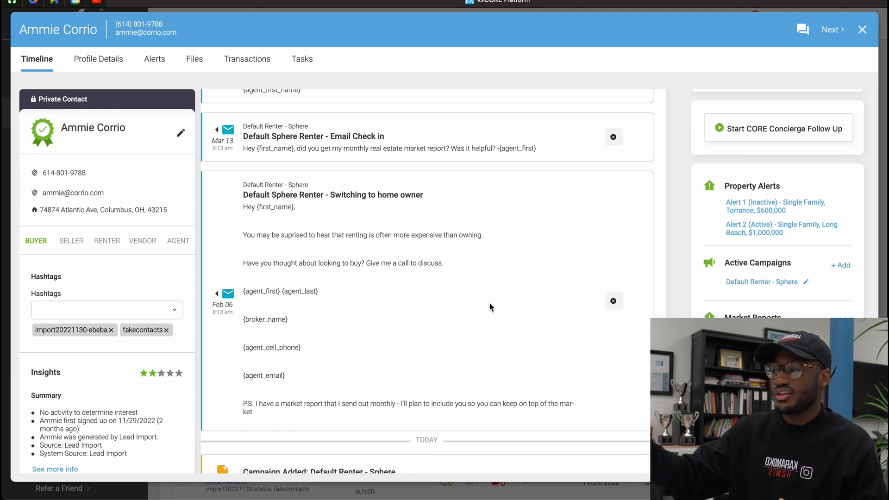
scroll(489, 307, up, 1)
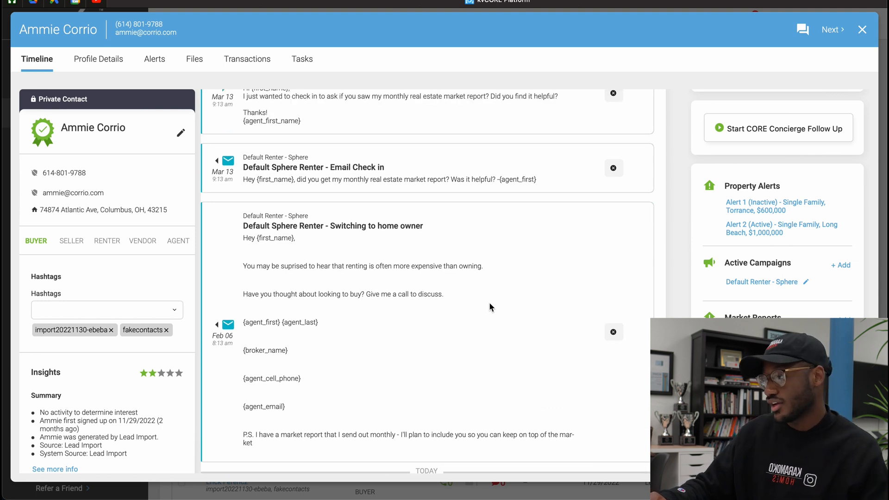
scroll(490, 306, down, 1)
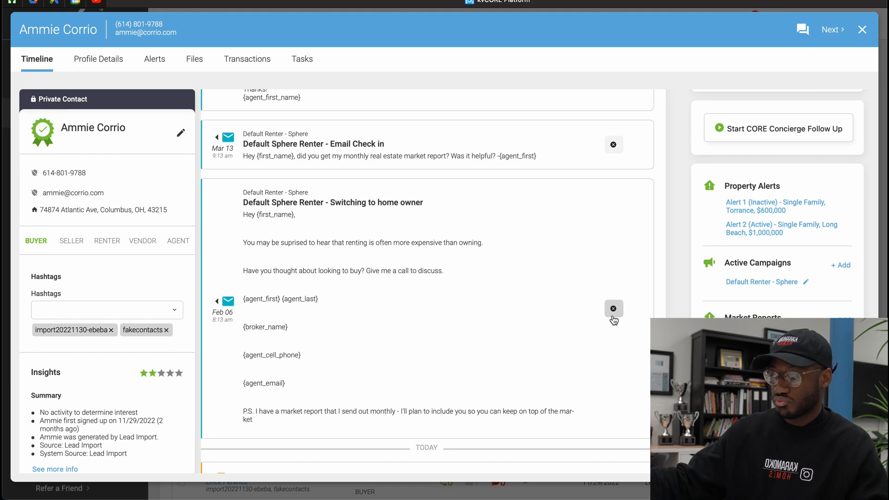
scroll(613, 320, up, 10)
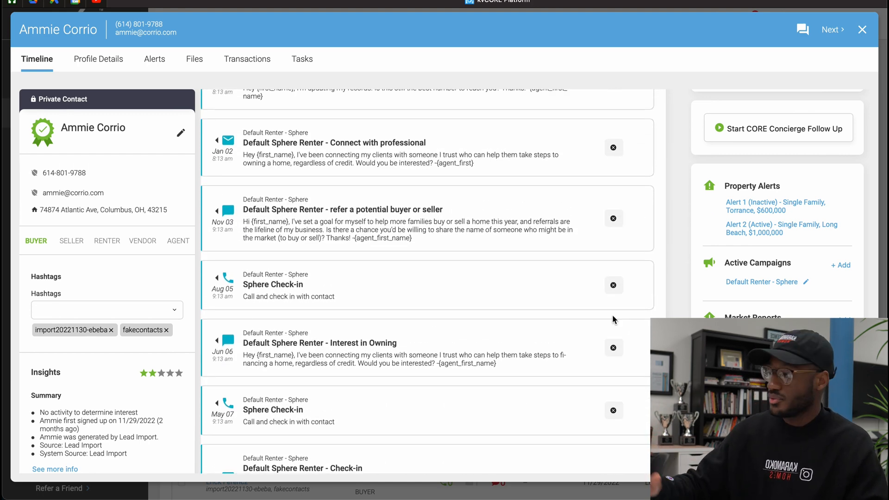
scroll(613, 319, up, 2)
scroll(613, 318, up, 10)
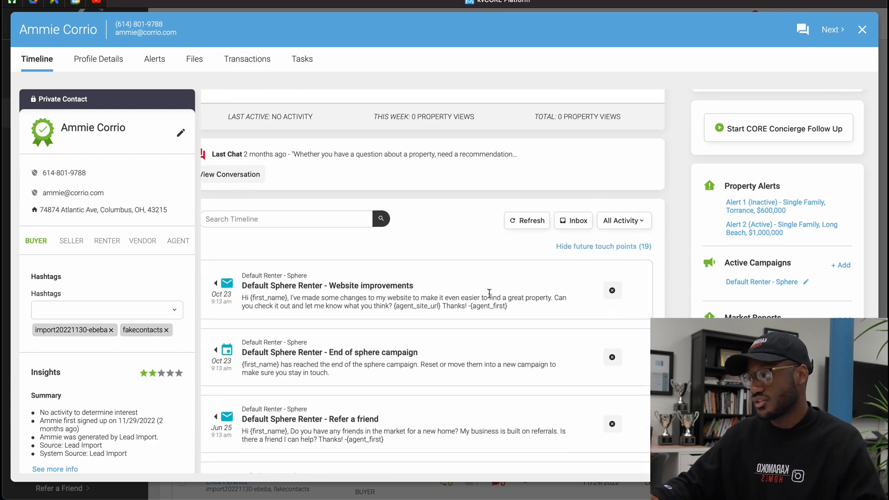
click(571, 247)
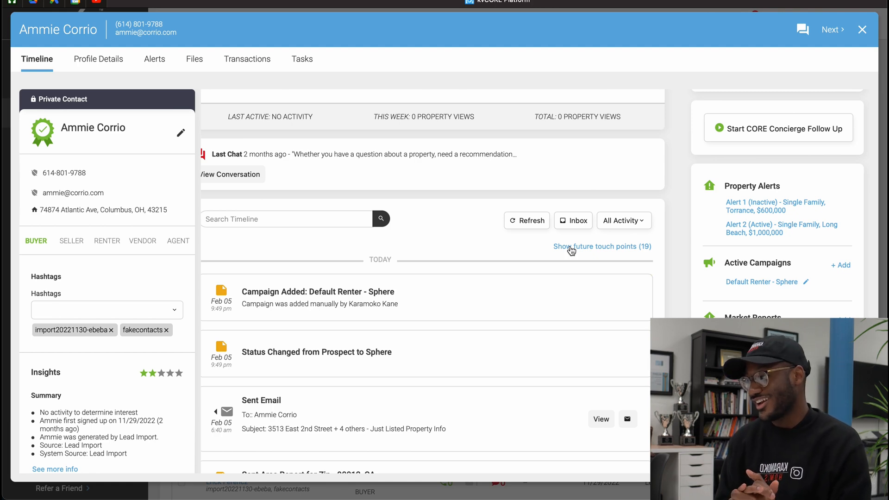
click(860, 31)
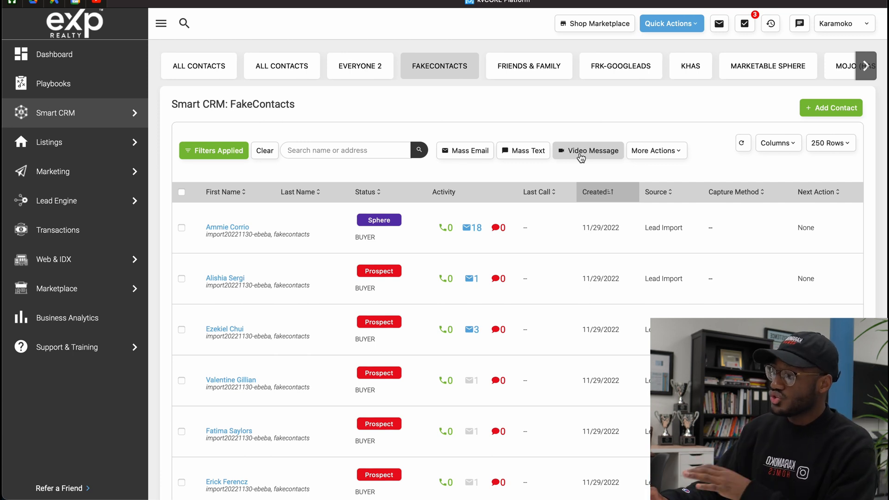
click(181, 227)
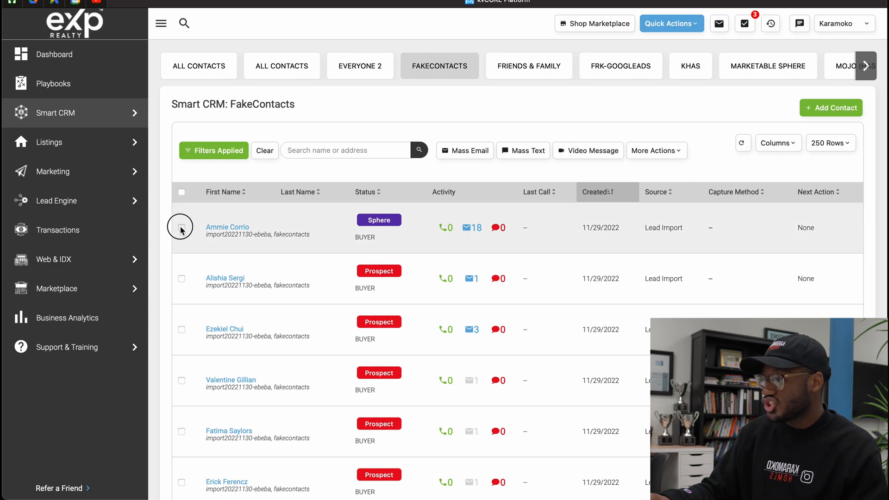
click(181, 278)
click(181, 329)
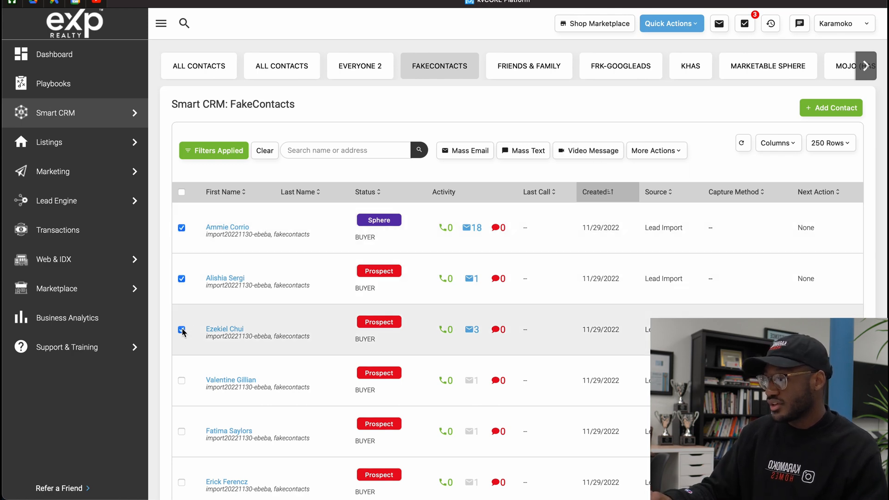
click(181, 379)
scroll(180, 365, down, 5)
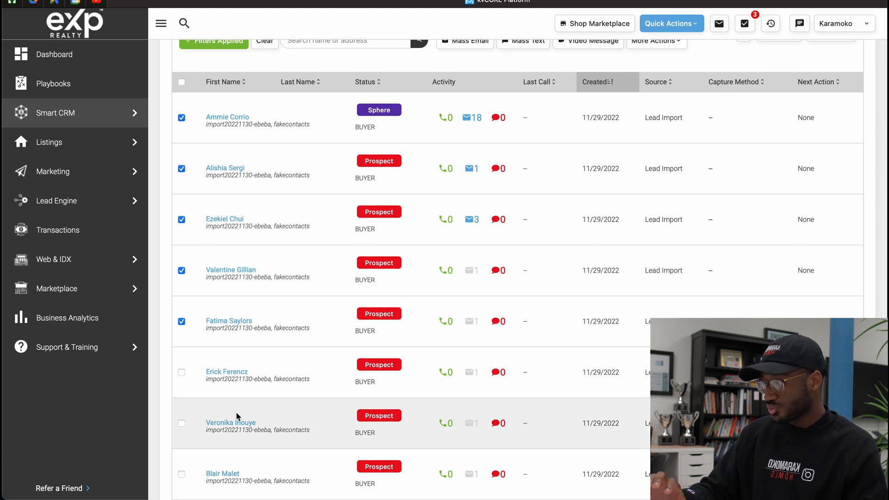
click(181, 82)
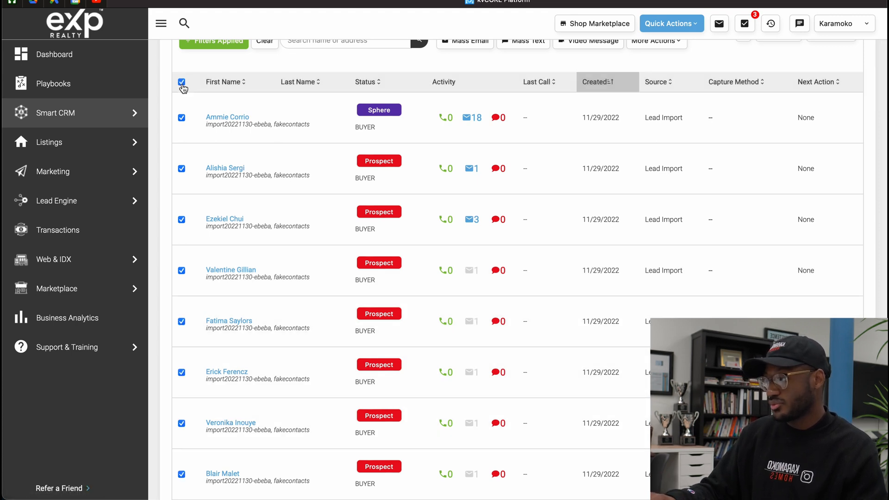
click(182, 83)
scroll(179, 87, up, 5)
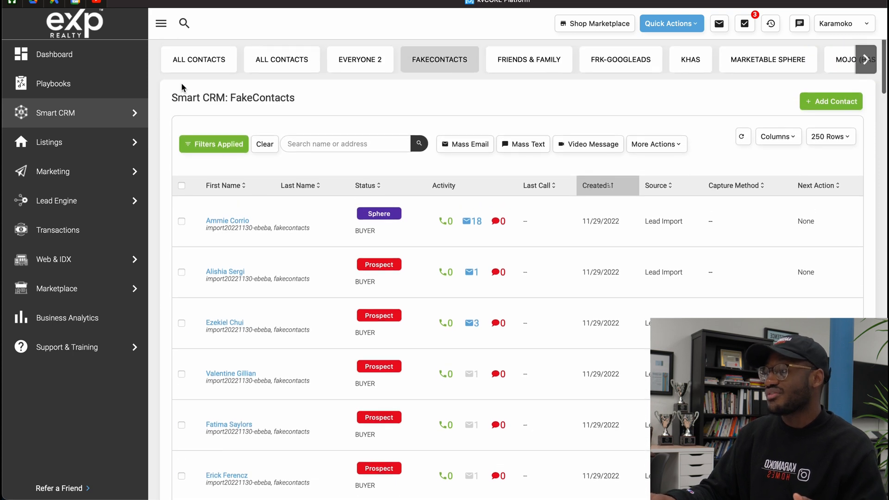